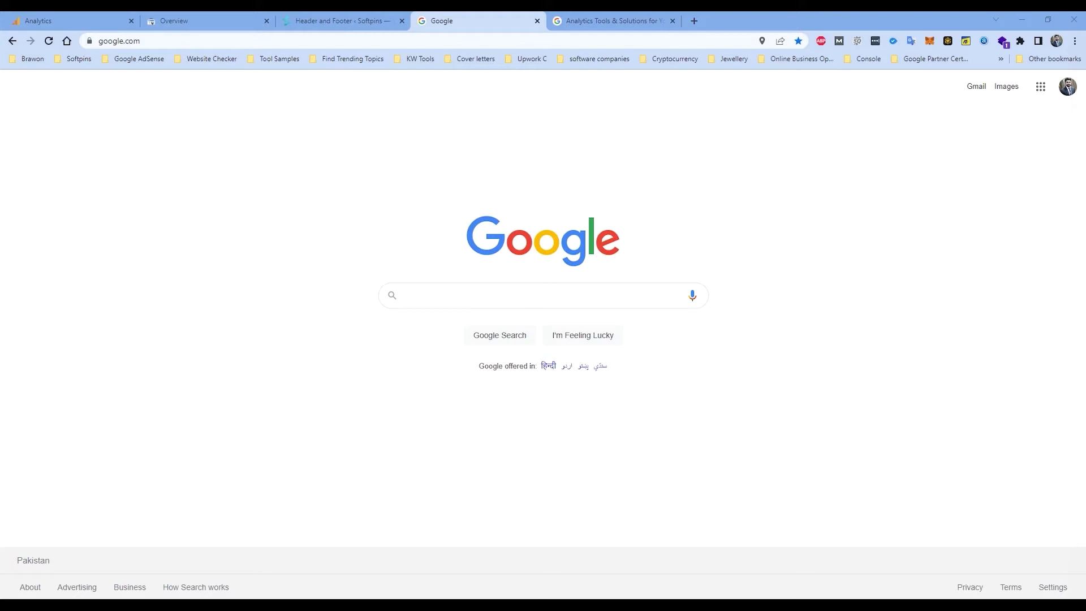
Step: Open the Google Analytics administration settings for softpins.com and start creating a new account
left_click(581, 22)
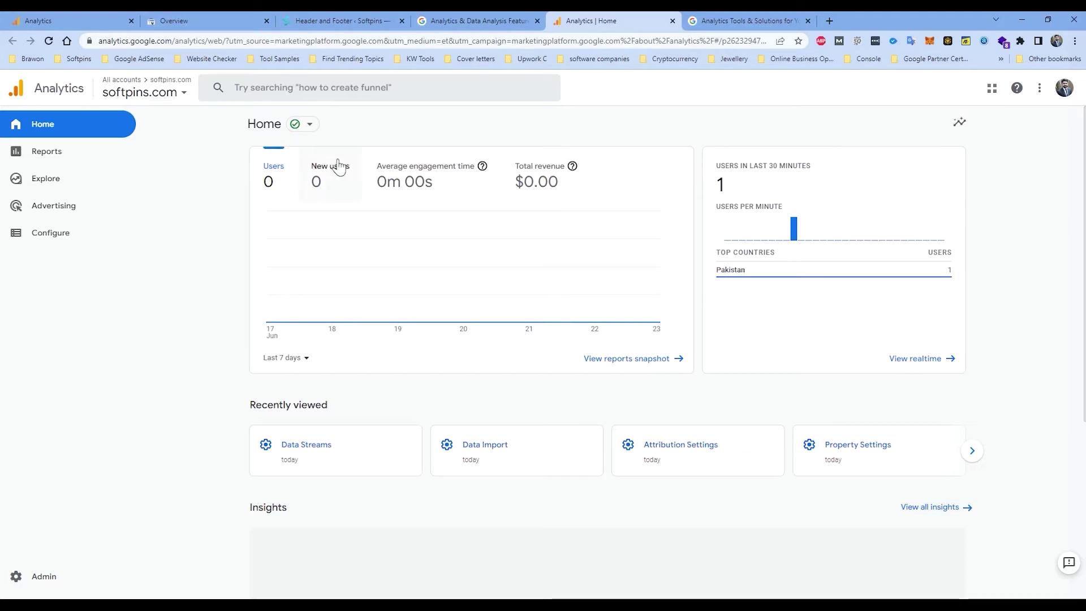
mouse_move(790, 229)
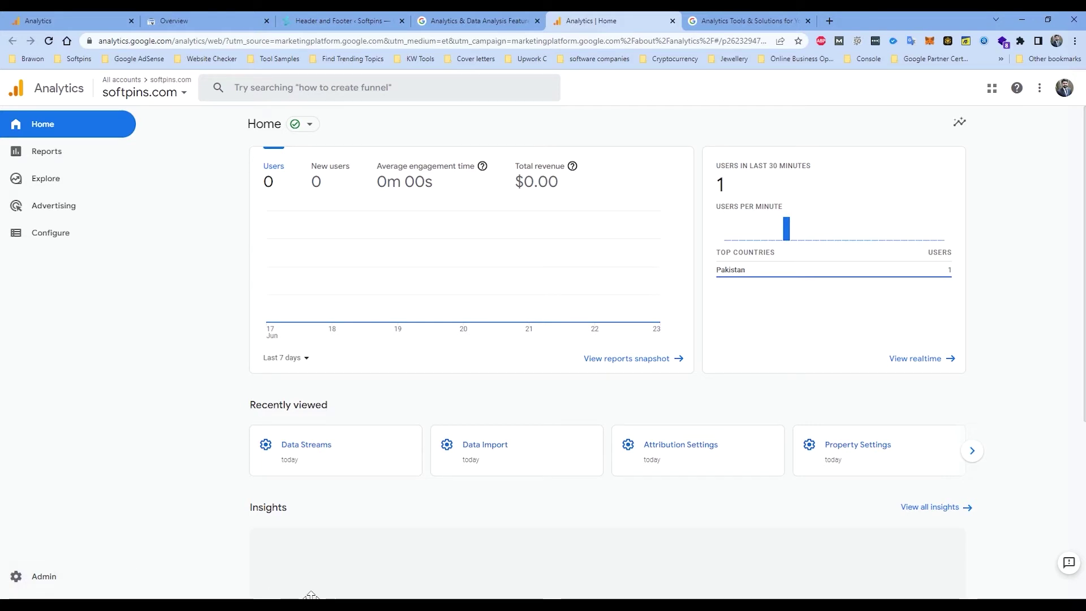
left_click(22, 580)
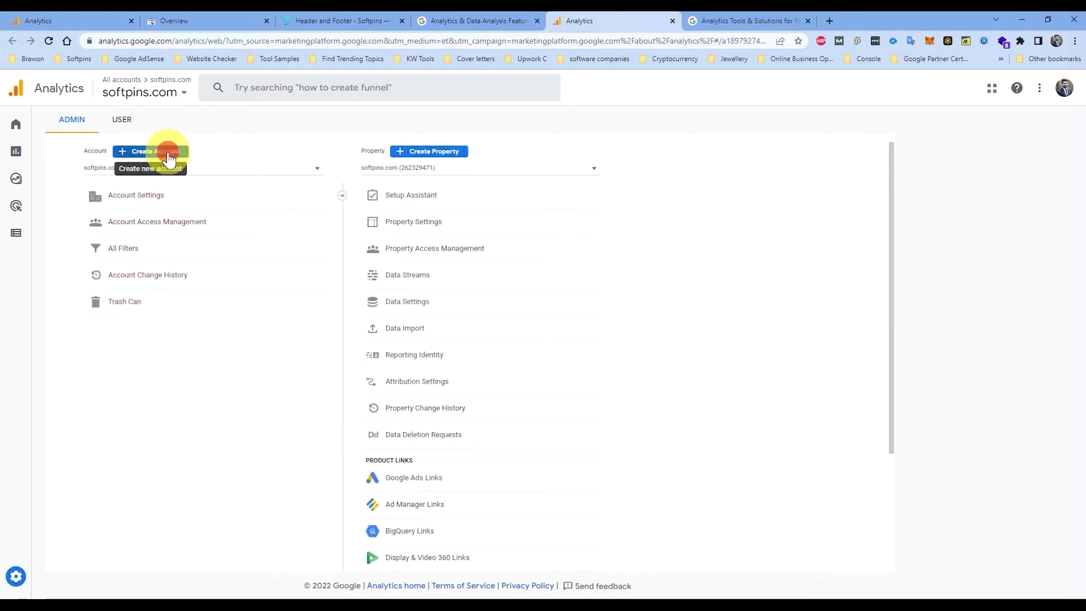
left_click(168, 153)
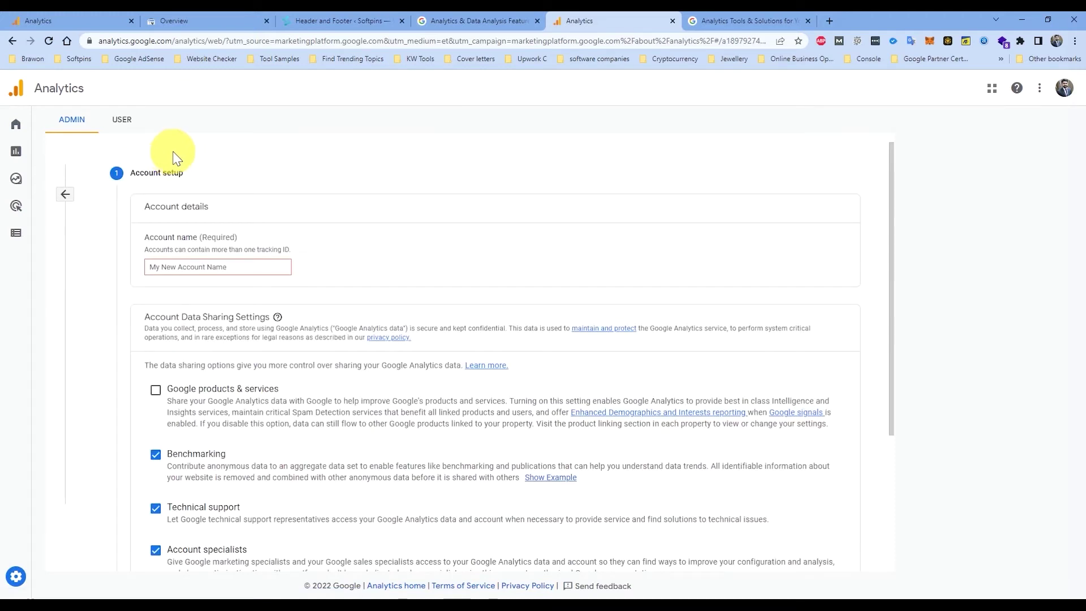
Step: Name the new account Softpins, enable data sharing for Google products & services, and continue to the property setup
left_click(164, 267)
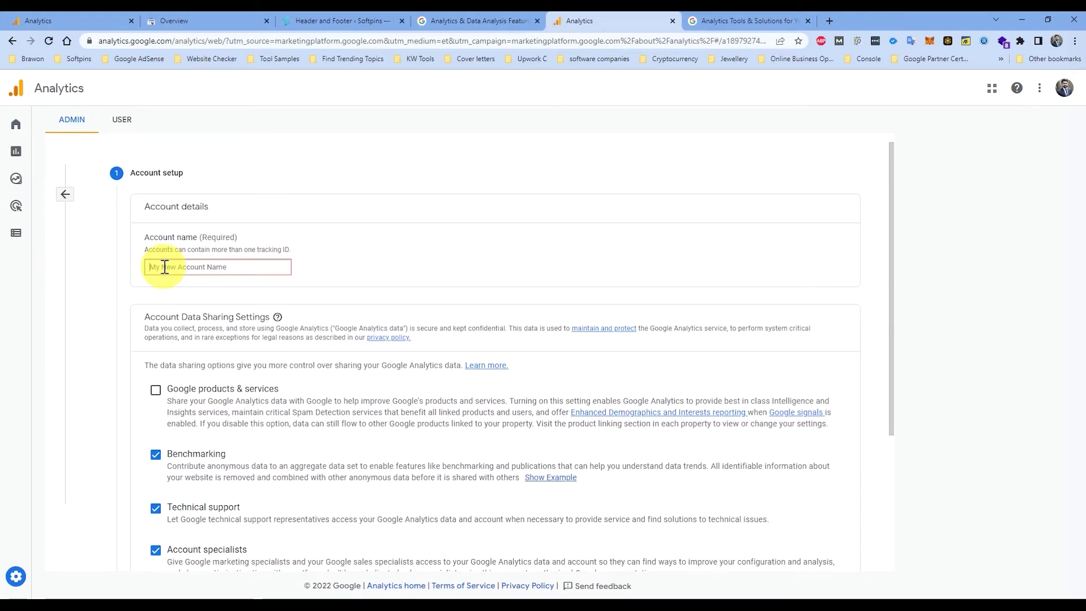
type("Softpins")
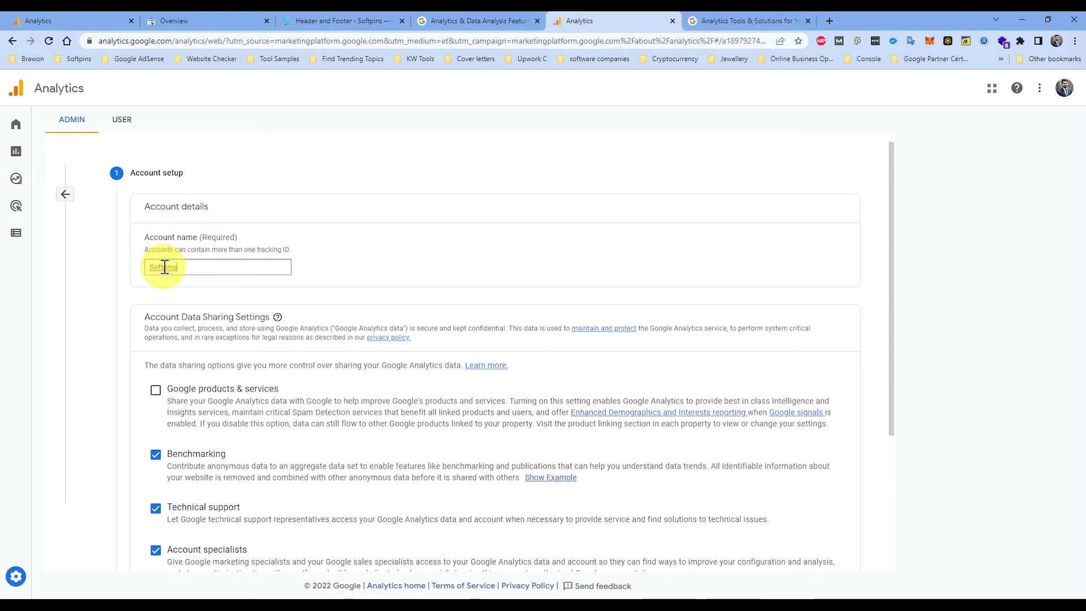
double_click(189, 266)
key("ctrl+c")
scroll(189, 266, "down", 2)
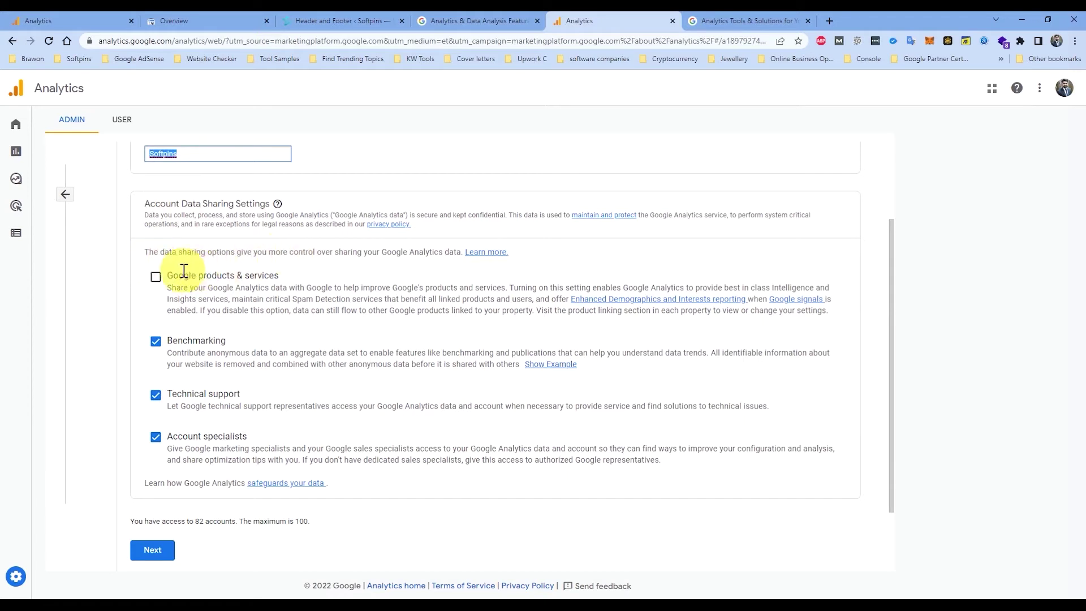
left_click(156, 277)
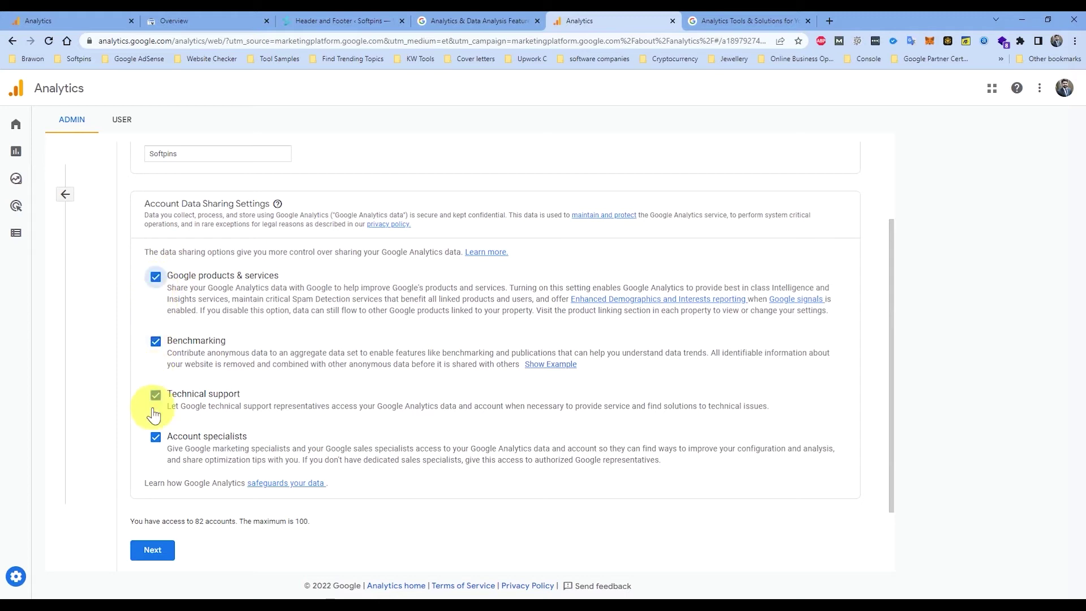
left_click(149, 550)
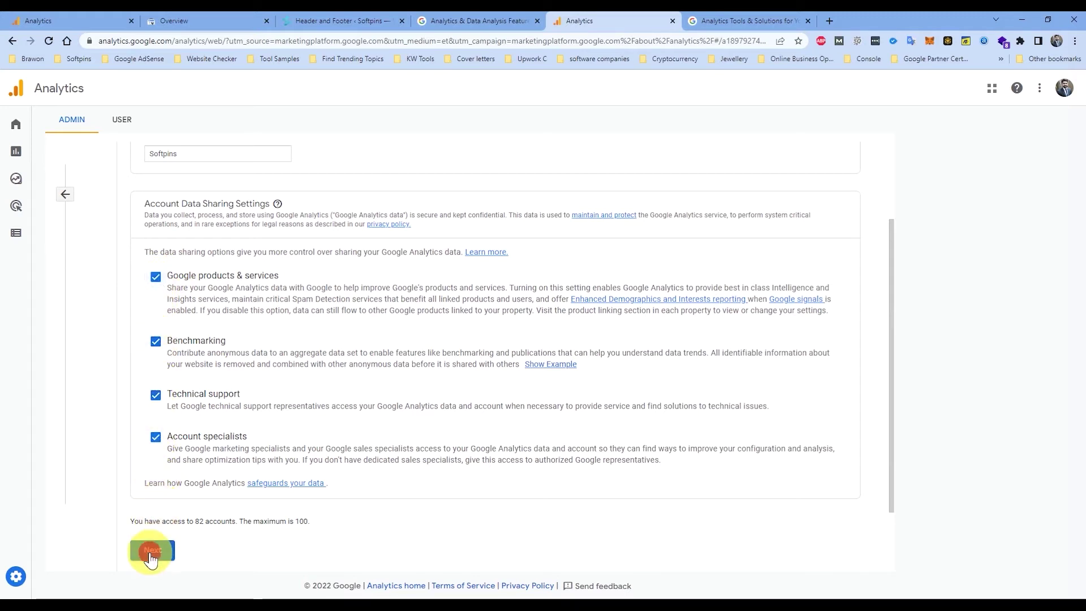
Step: Name the property "softpins" in lowercase and continue to the business information
left_click(189, 328)
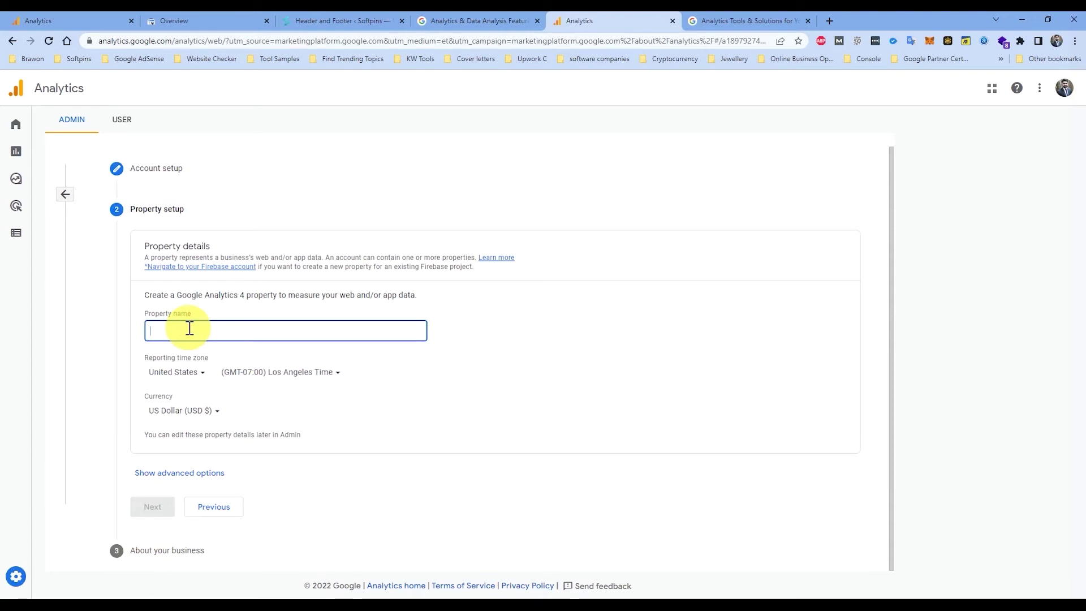
key("ctrl+v")
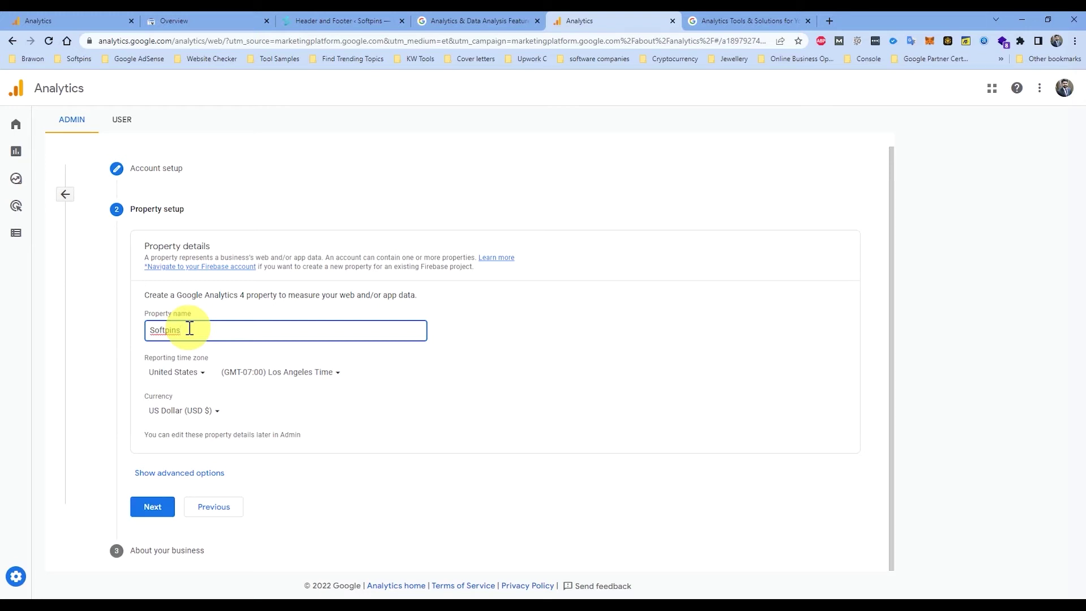
key("Home")
key("Delete")
type("s")
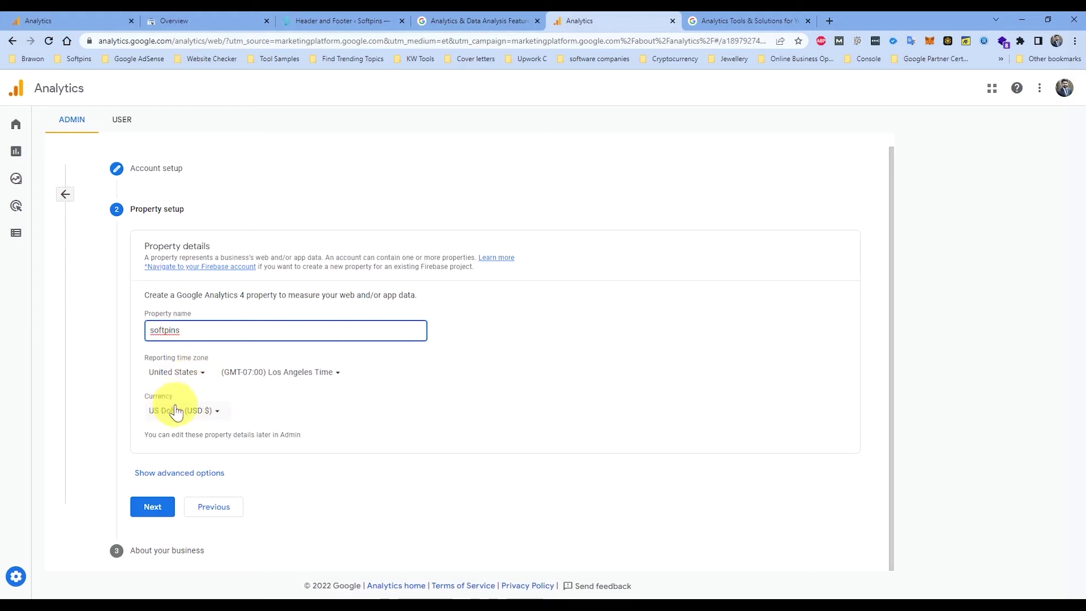
left_click(152, 507)
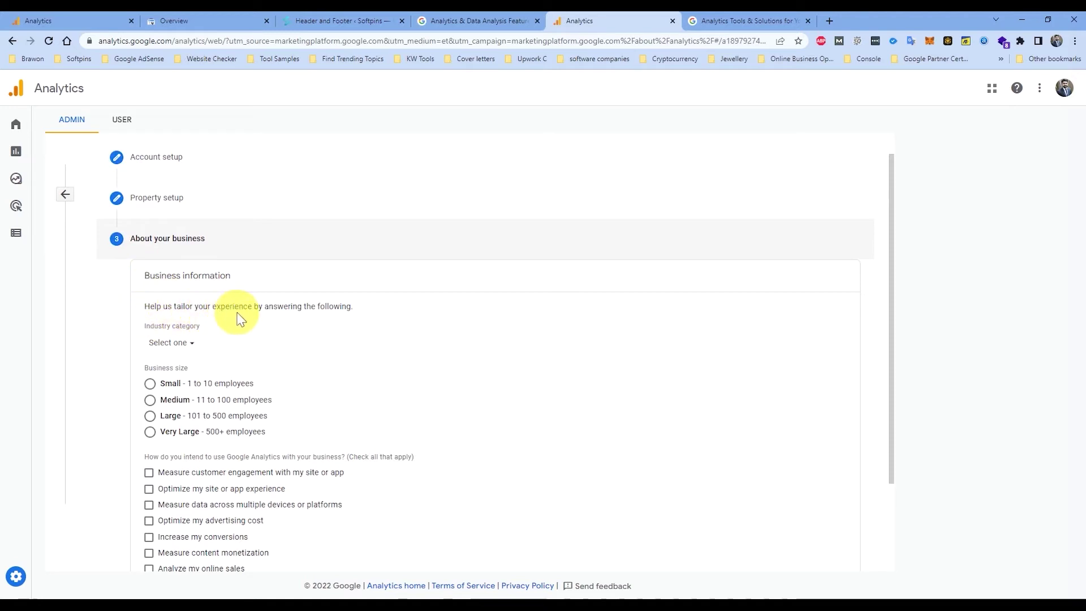
Step: Set the industry category to Other and the business size to Medium (11 to 100 employees)
left_click(182, 344)
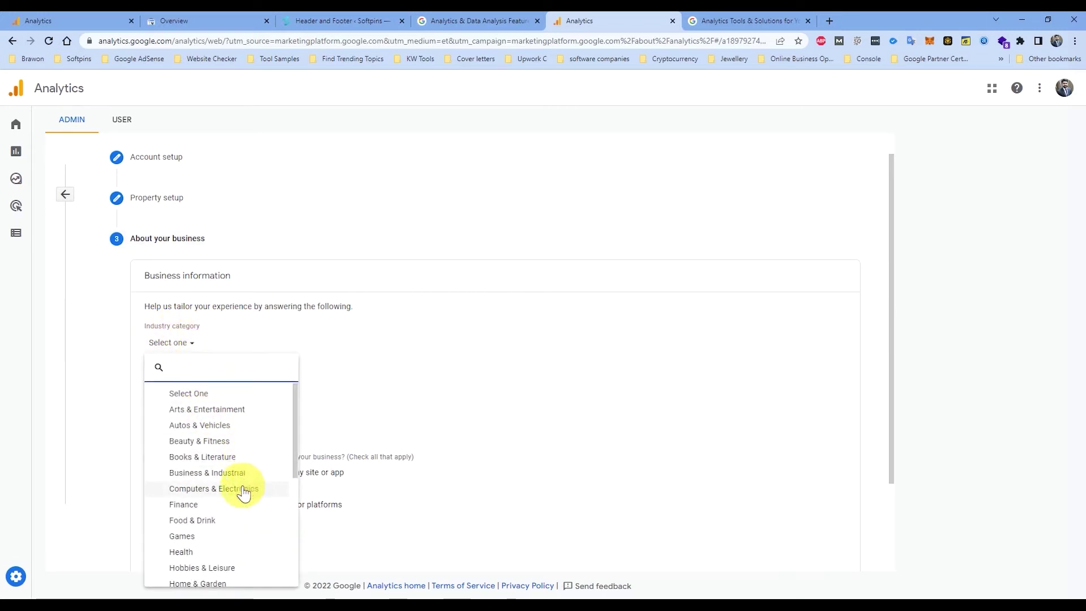
scroll(241, 478, "down", 1)
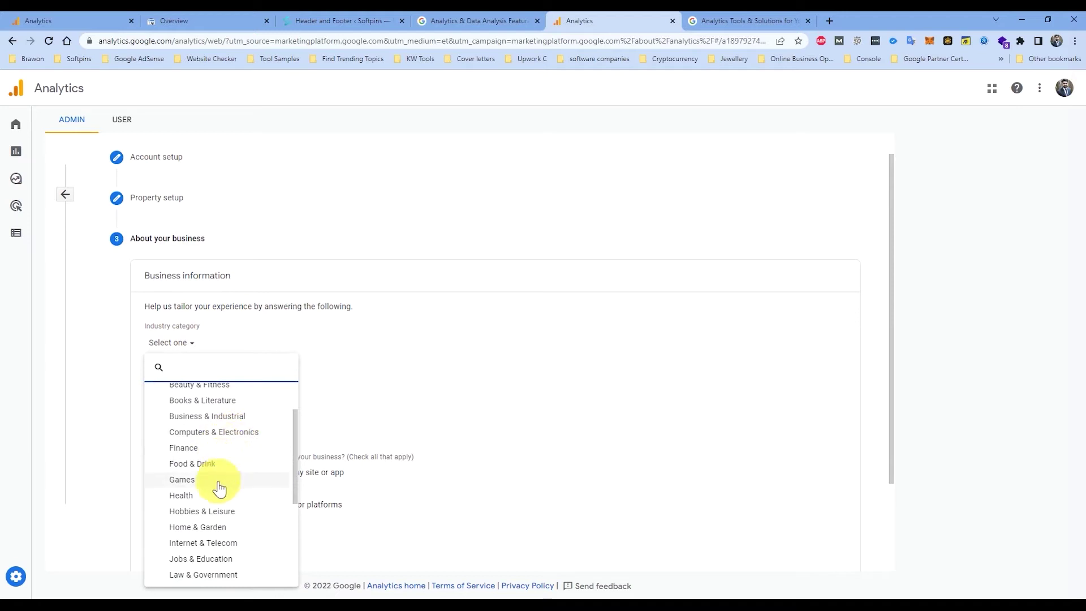
scroll(203, 527, "down", 4)
left_click(188, 573)
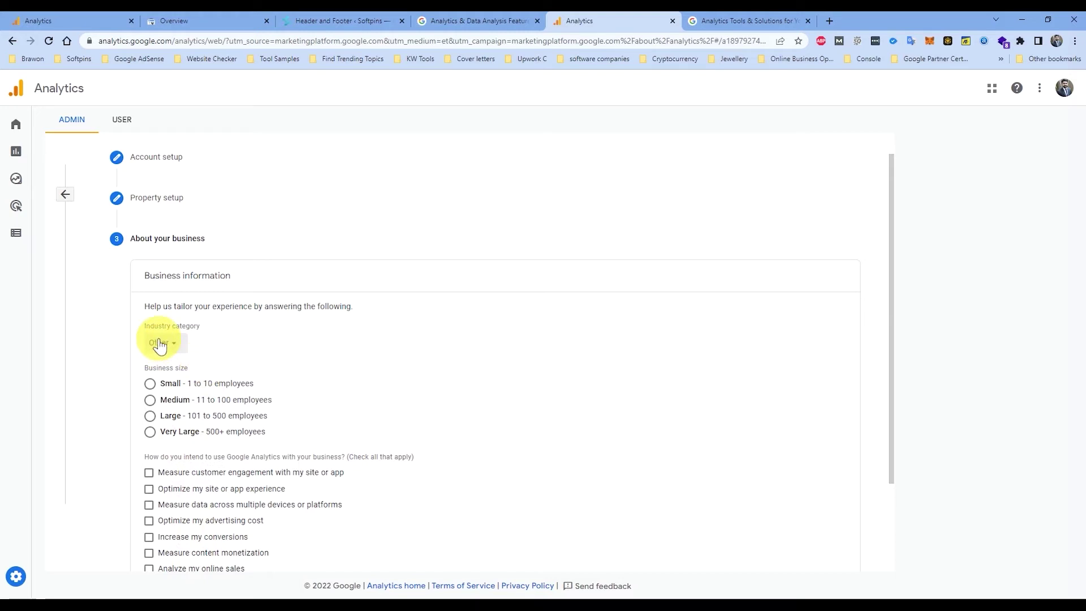
left_click(150, 400)
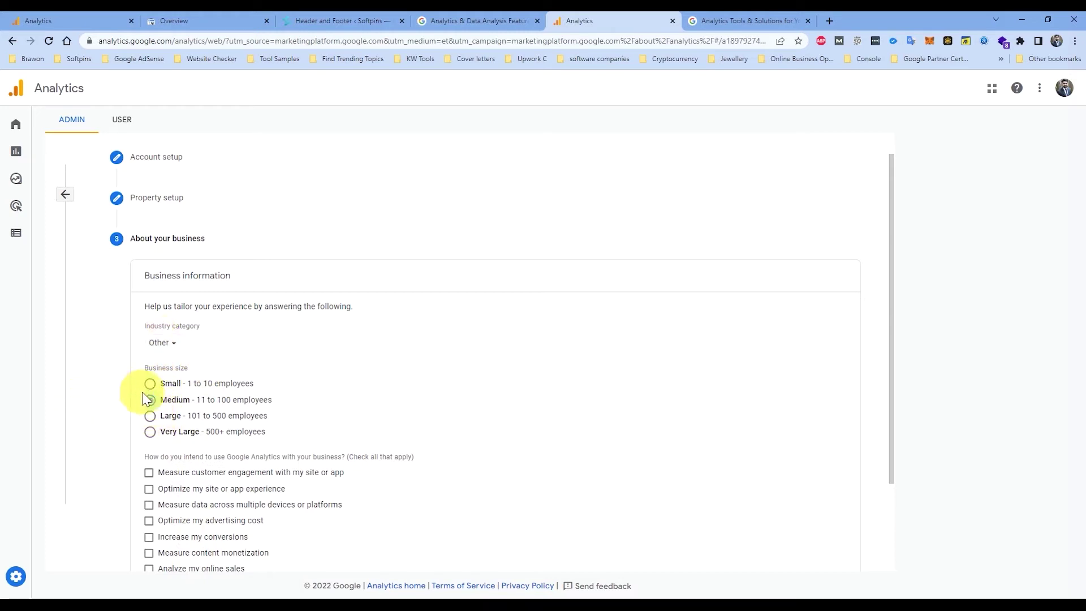
Step: Select all intended Analytics uses from measuring customer engagement through analyzing online sales, plus measuring lead generation
scroll(121, 472, "down", 2)
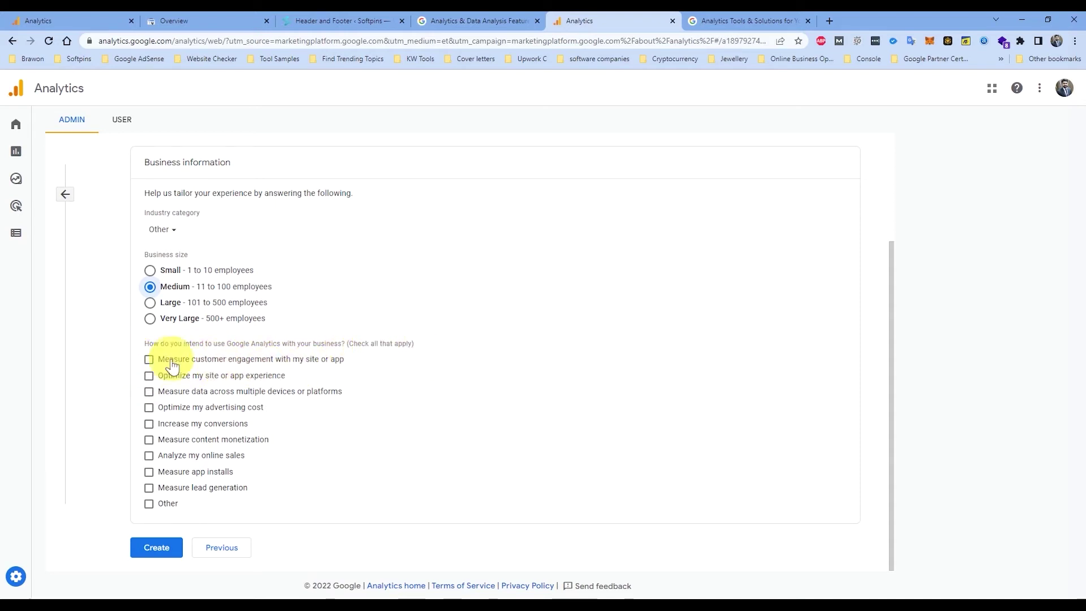
left_click(150, 362)
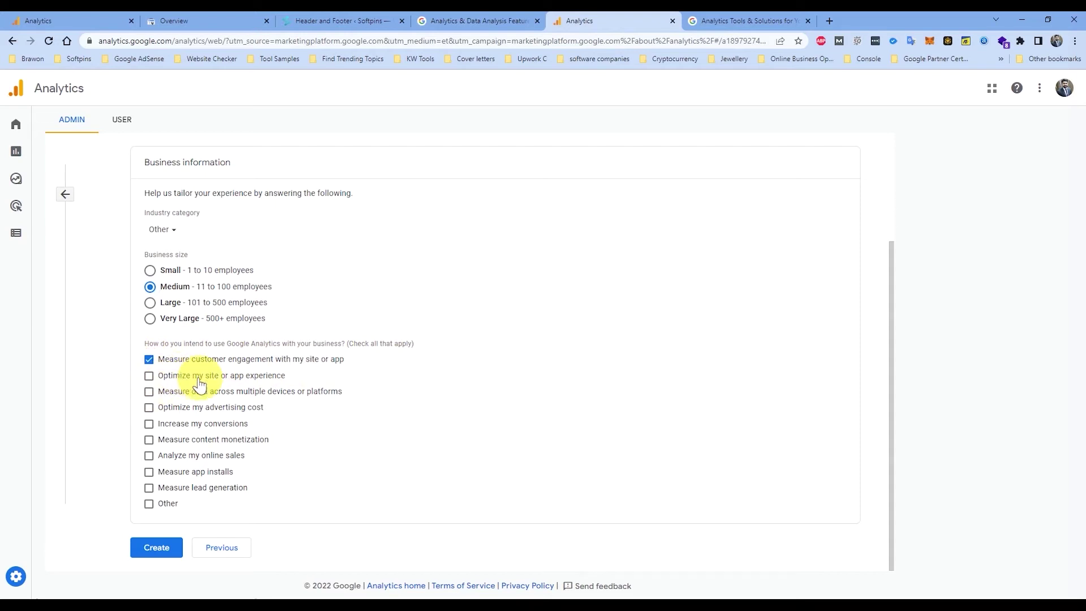
left_click(149, 375)
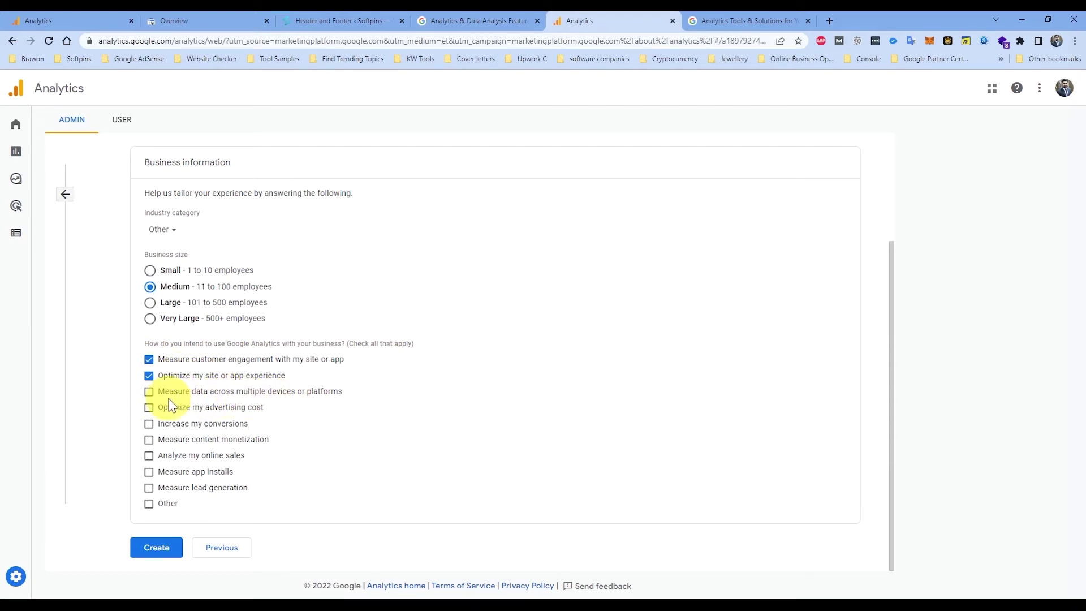
left_click(149, 392)
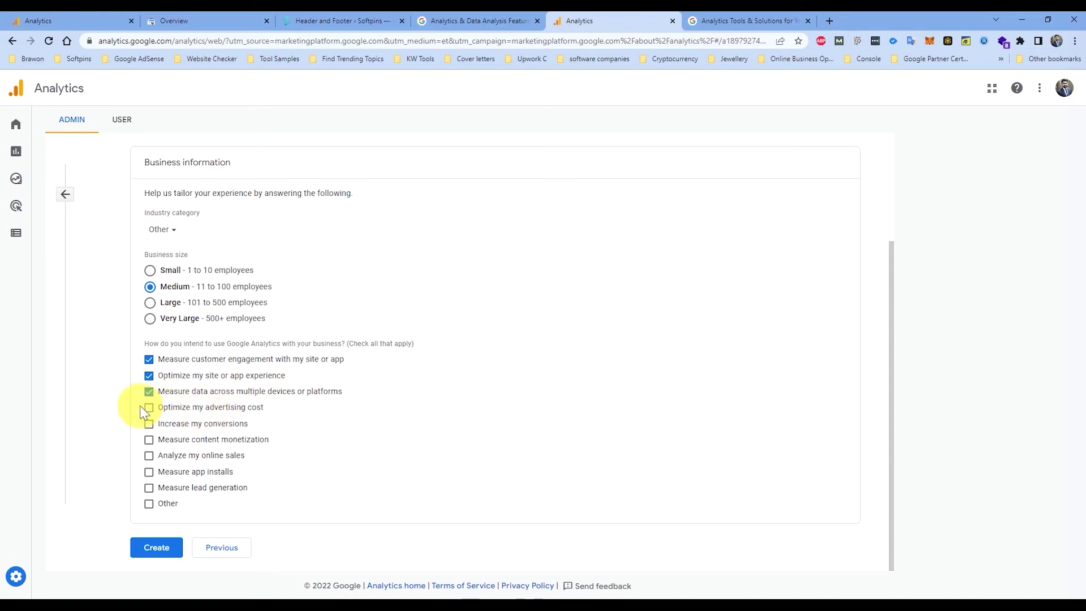
left_click(149, 407)
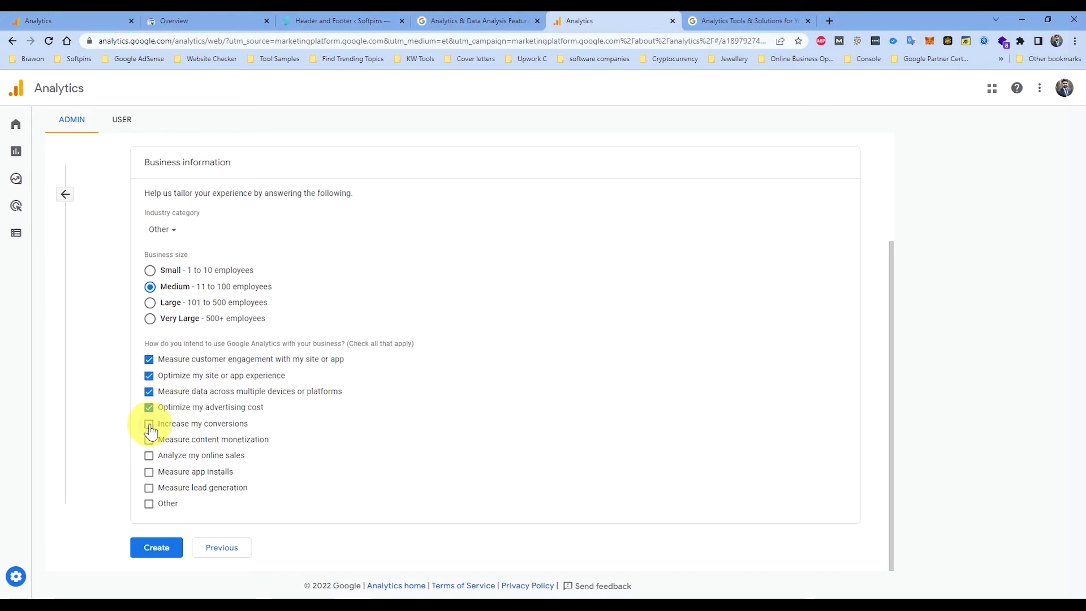
left_click(149, 424)
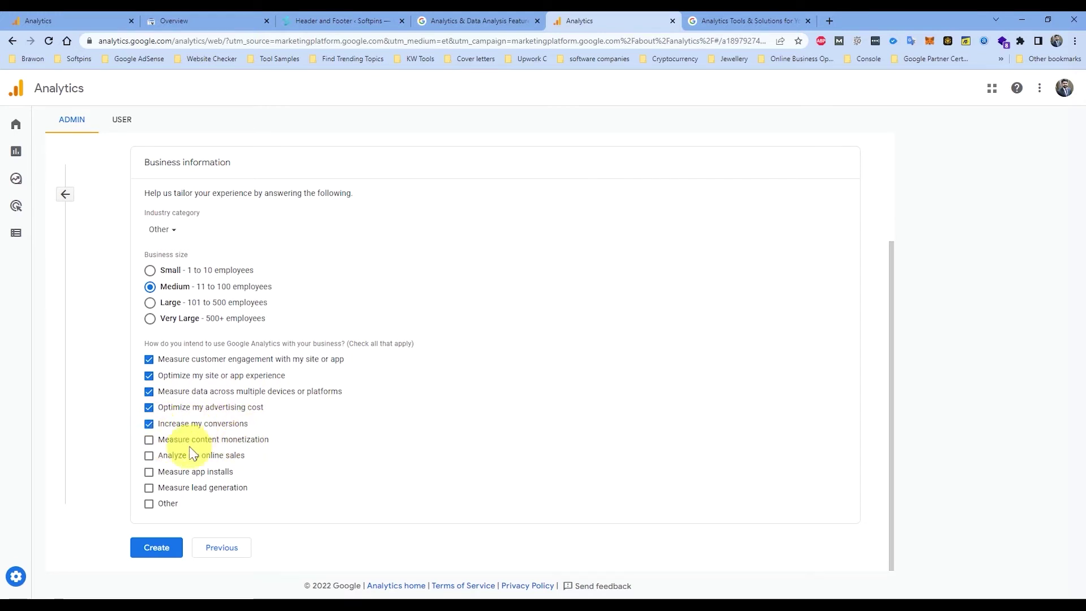
left_click(149, 443)
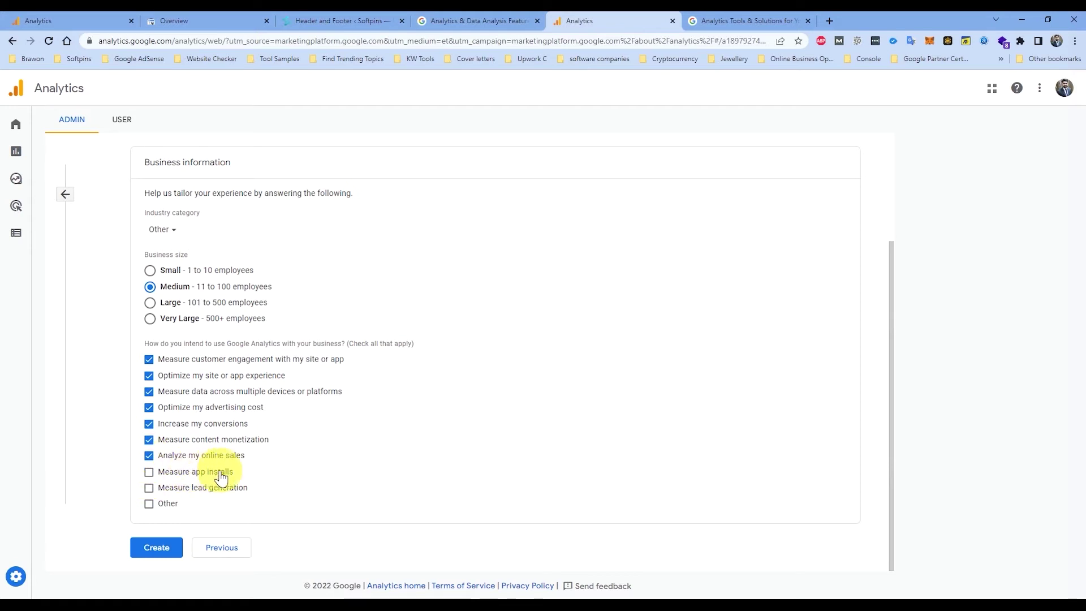
left_click(148, 487)
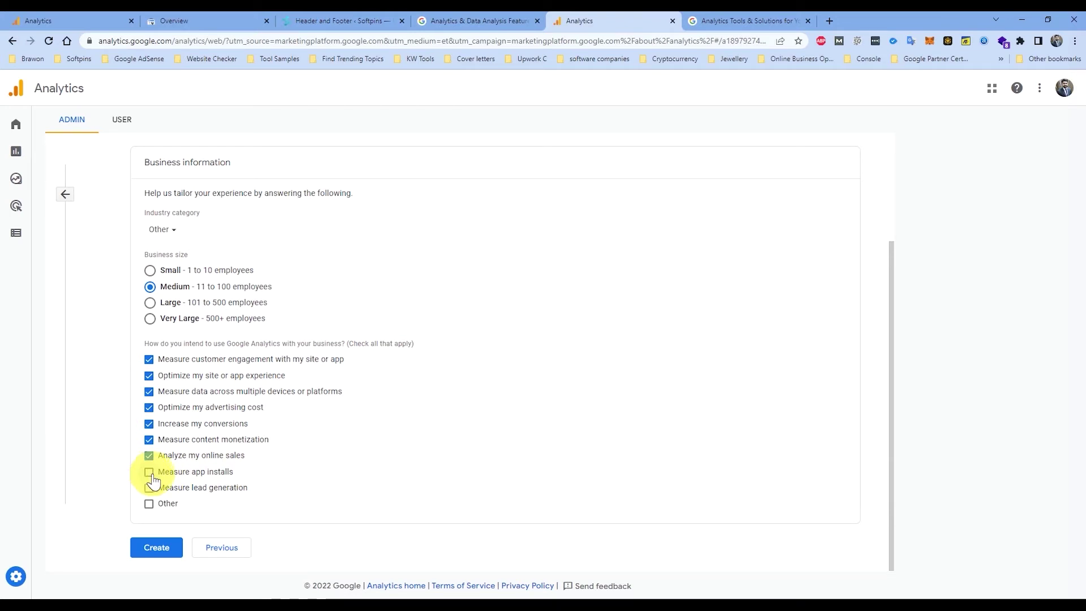
left_click(150, 487)
left_click(150, 504)
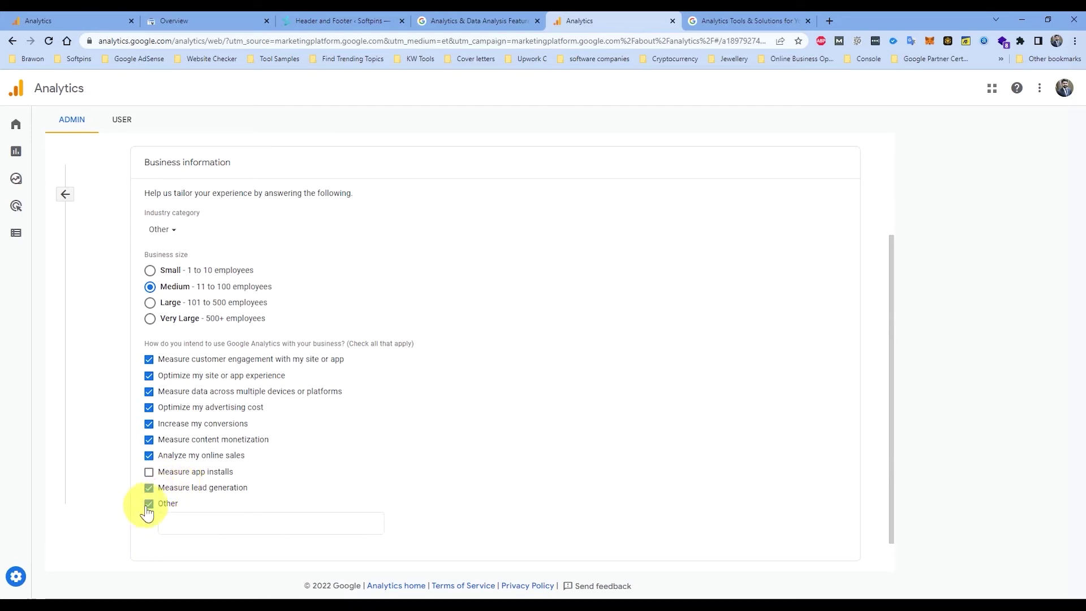
left_click(177, 518)
scroll(113, 461, "down", 1)
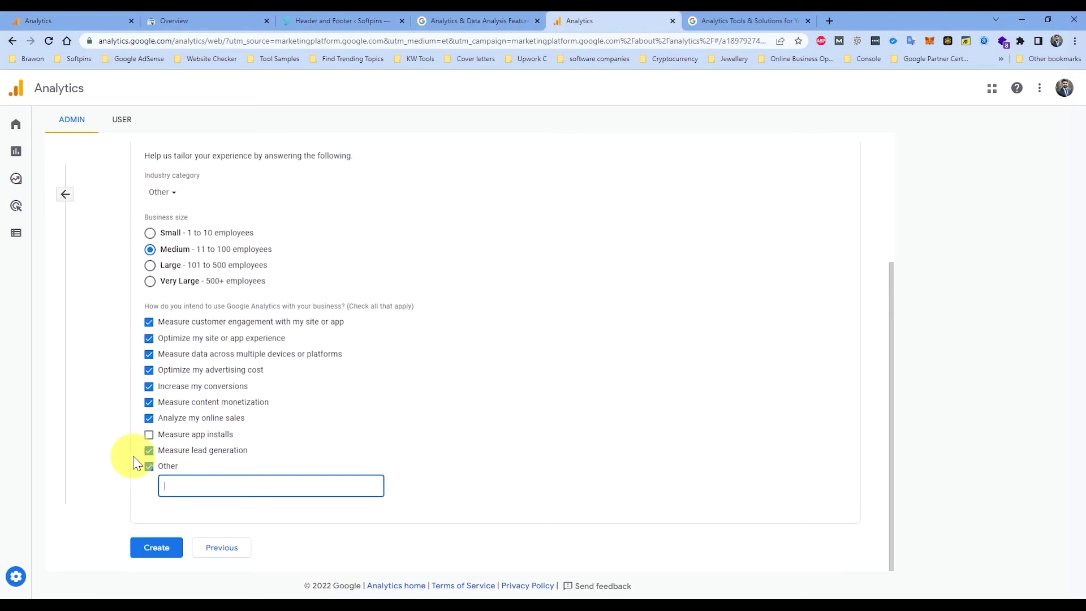
left_click(149, 467)
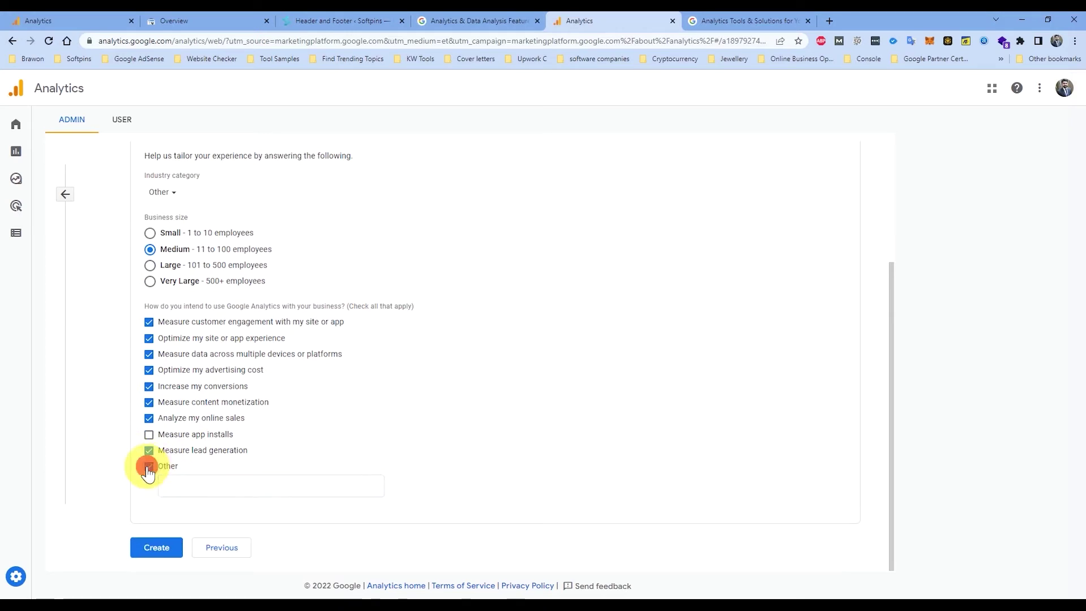
Step: Submit the account creation and accept the GDPR Data Processing Terms in the Terms of Service Agreement
left_click(164, 558)
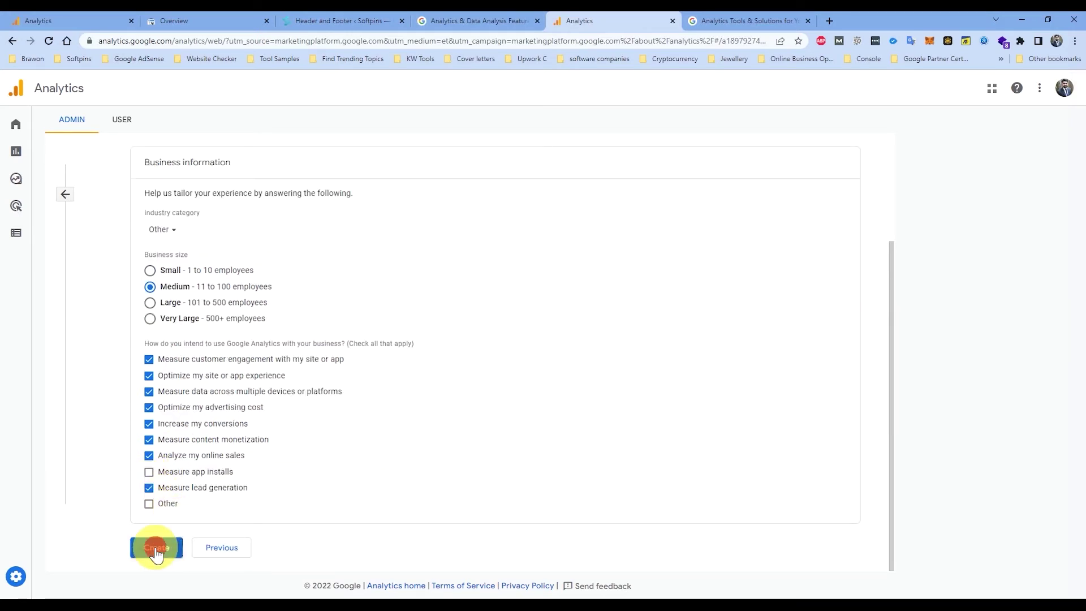
scroll(517, 281, "down", 10)
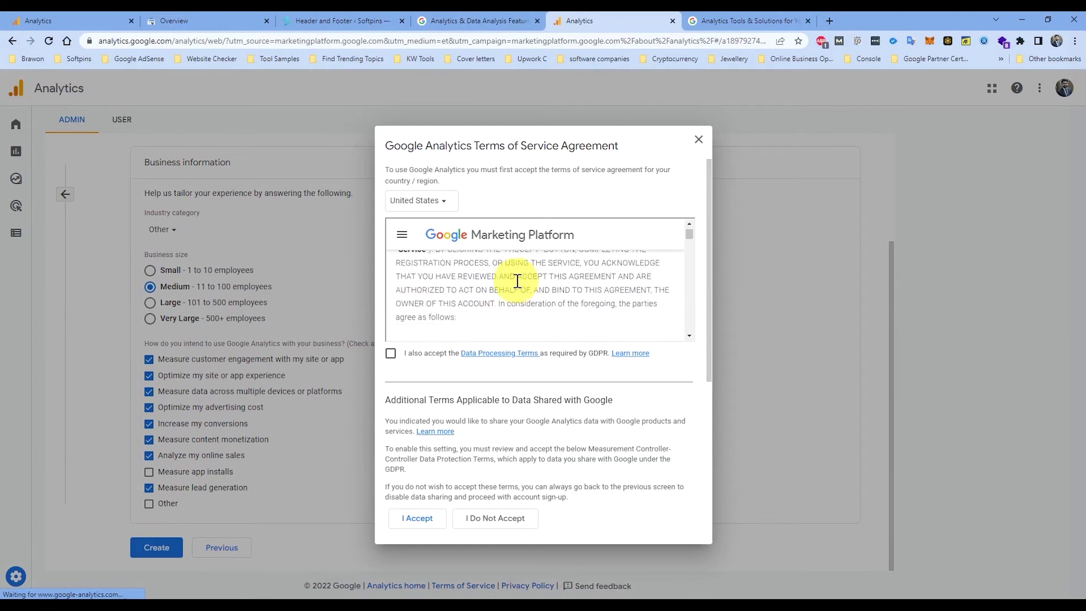
left_click_drag(687, 286, 688, 338)
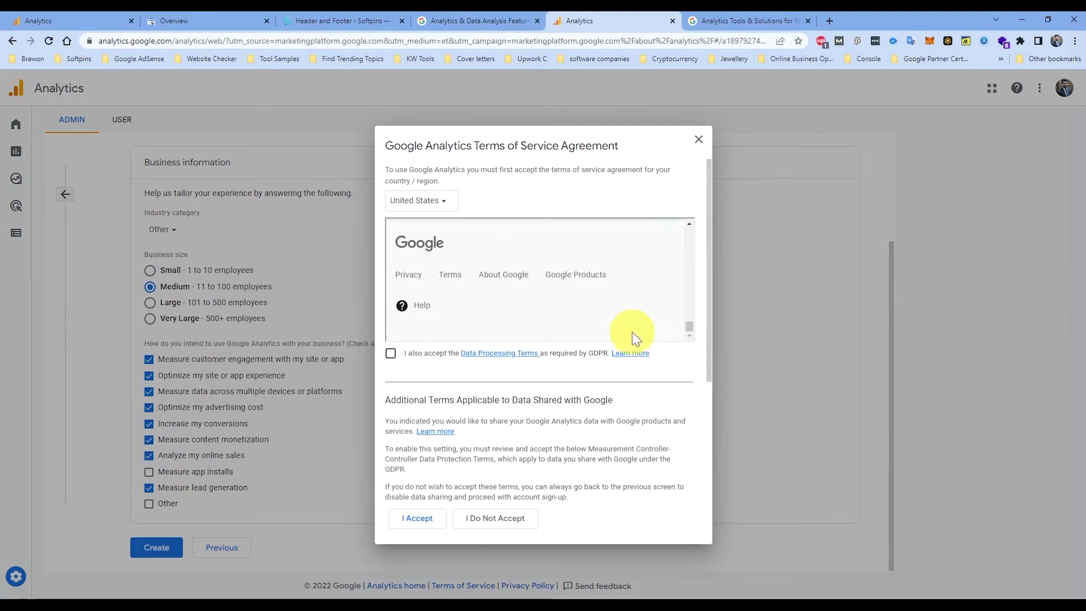
left_click(391, 356)
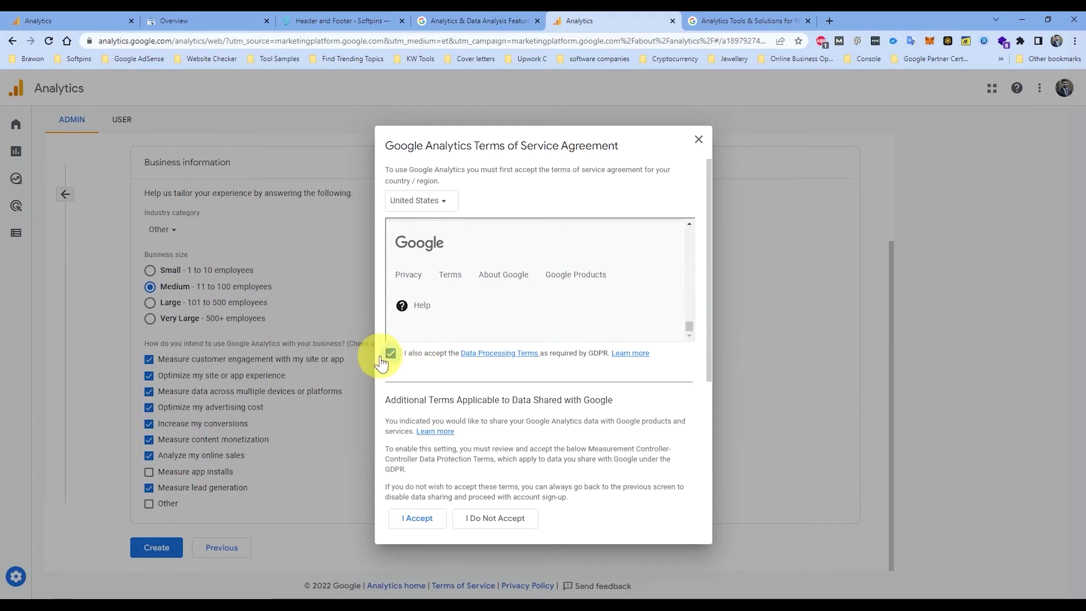
Step: Accept the Measurement Controller-Controller Data Protection Terms for data shared with Google and agree to the Terms of Service Agreement
scroll(679, 395, "down", 3)
scroll(671, 388, "down", 3)
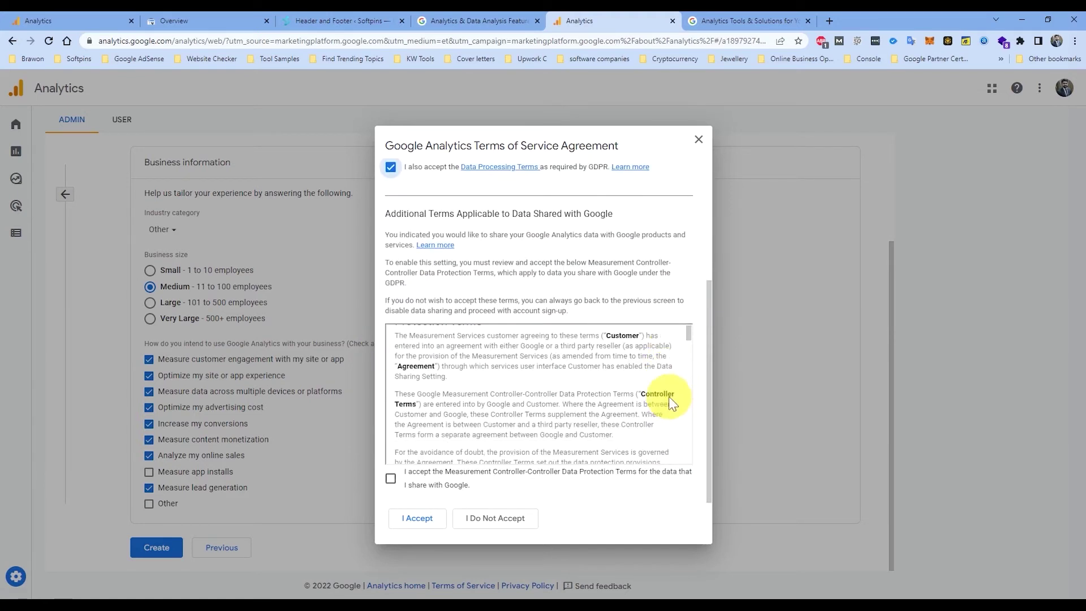
scroll(555, 393, "up", 3)
scroll(491, 397, "down", 2)
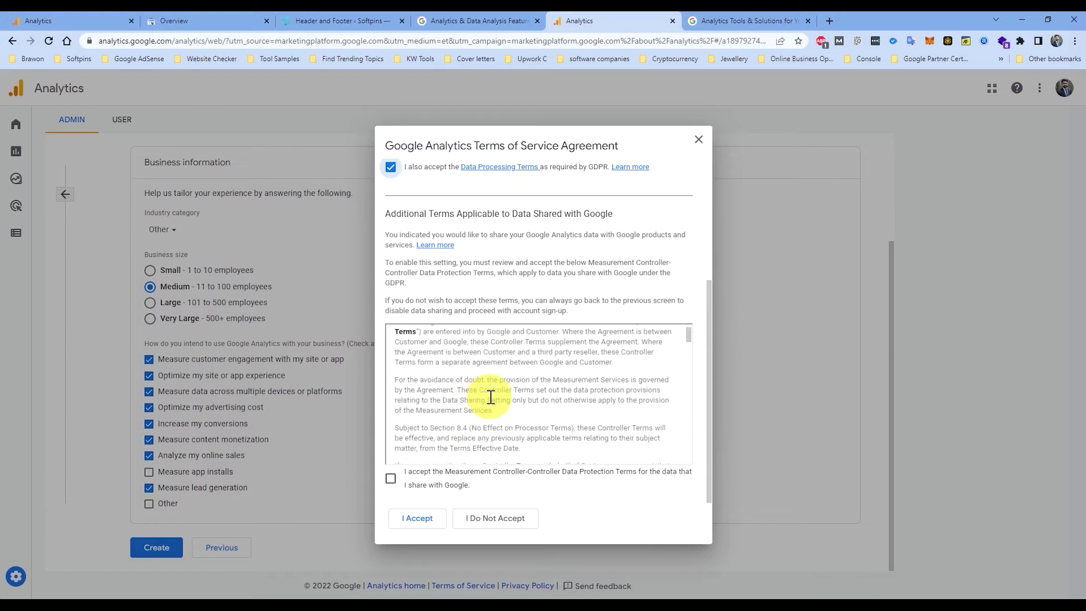
scroll(486, 404, "down", 8)
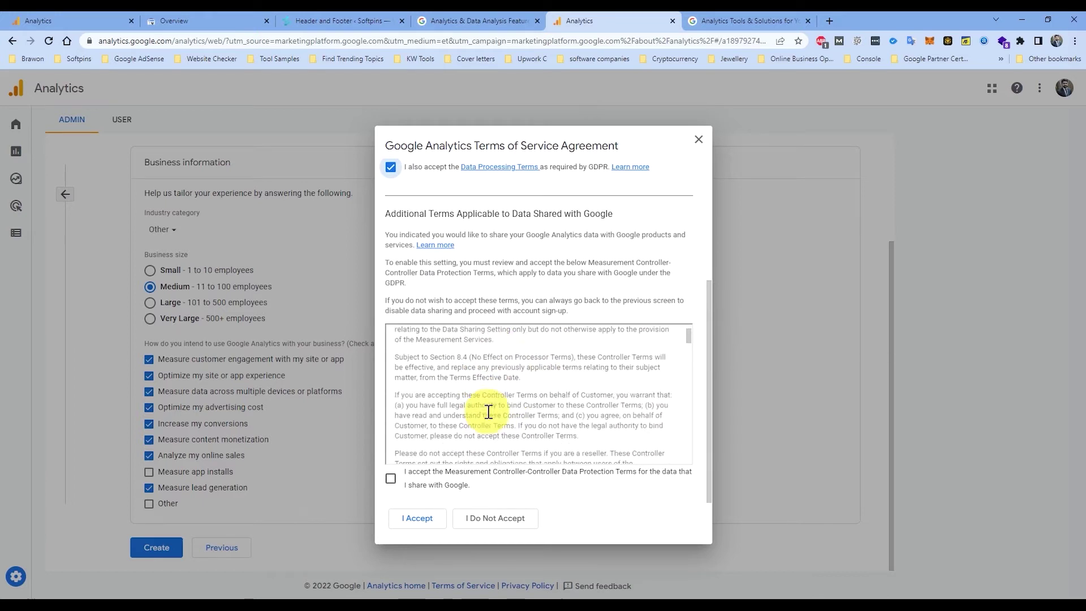
left_click(390, 478)
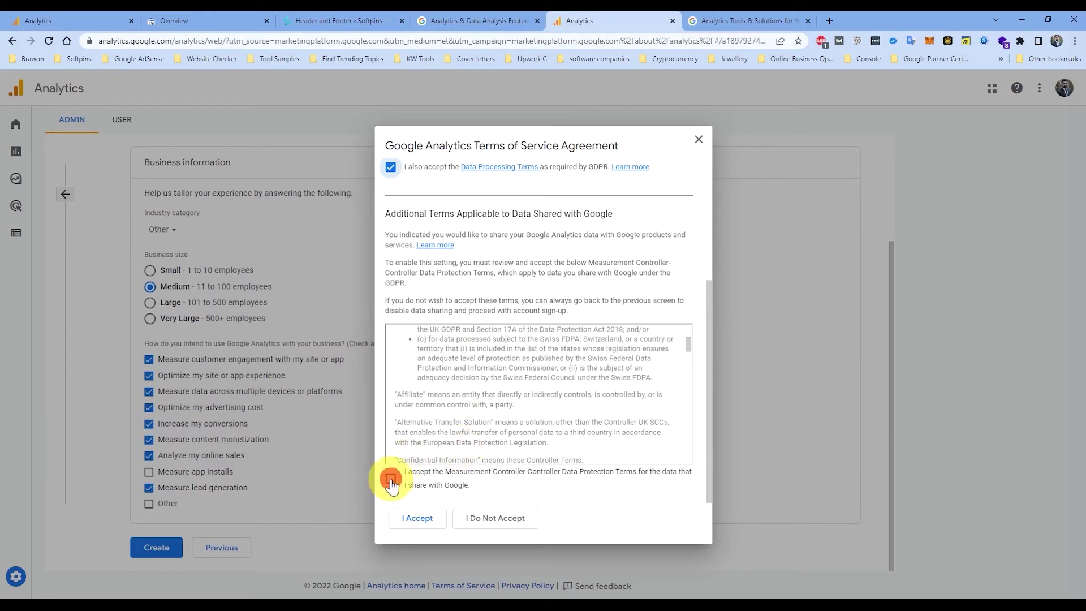
left_click(419, 521)
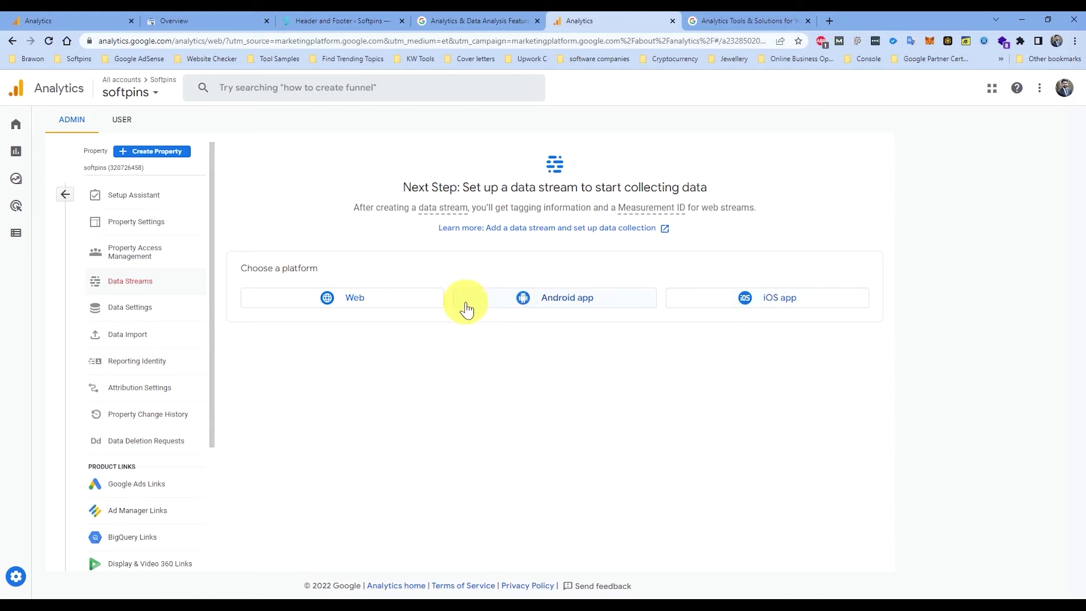
left_click(342, 299)
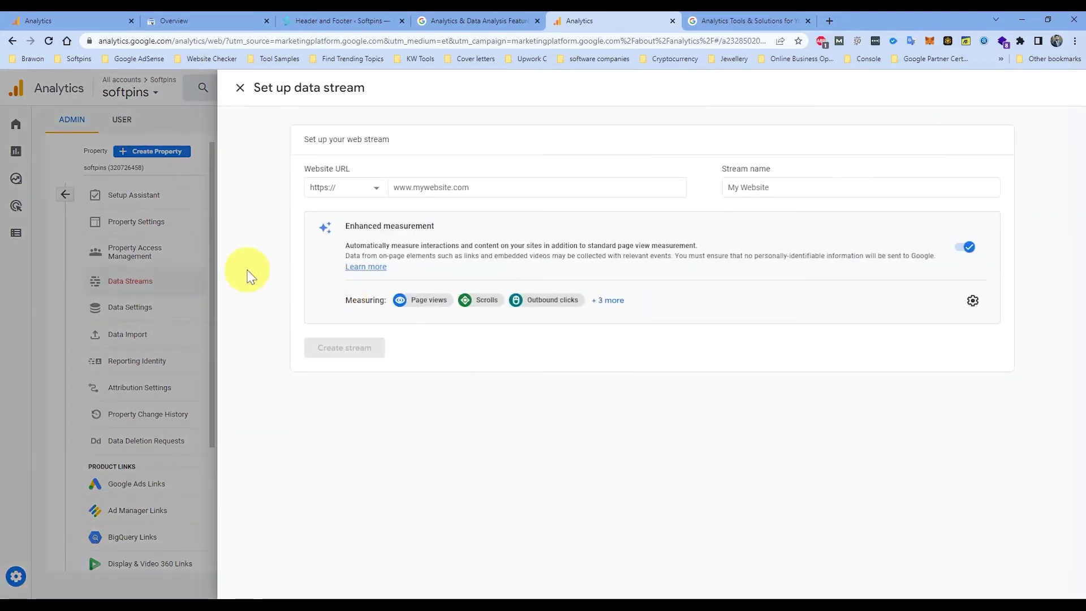
left_click(407, 193)
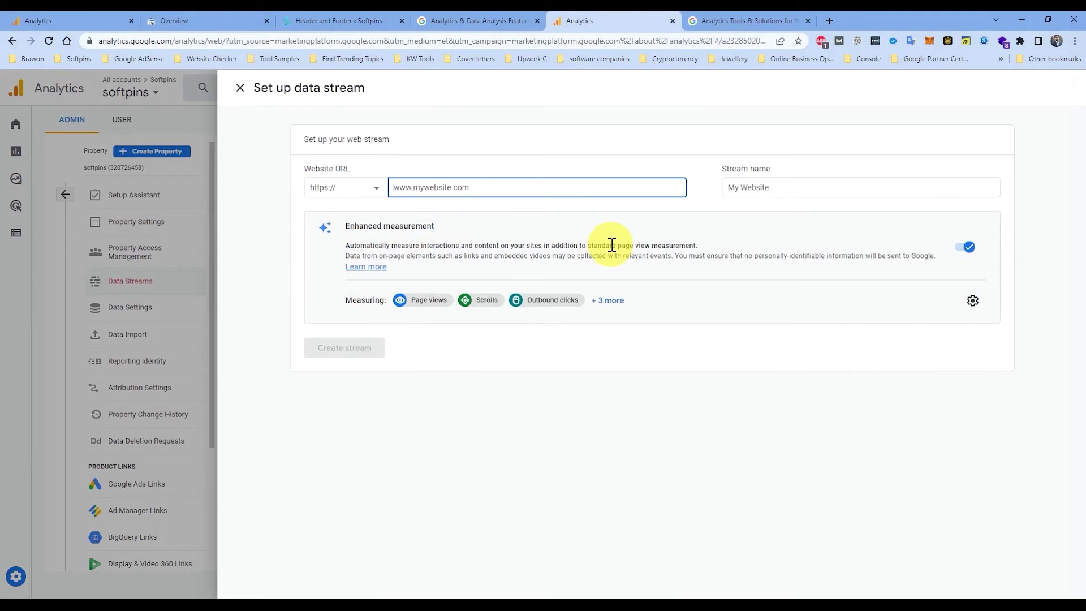
left_click(351, 17)
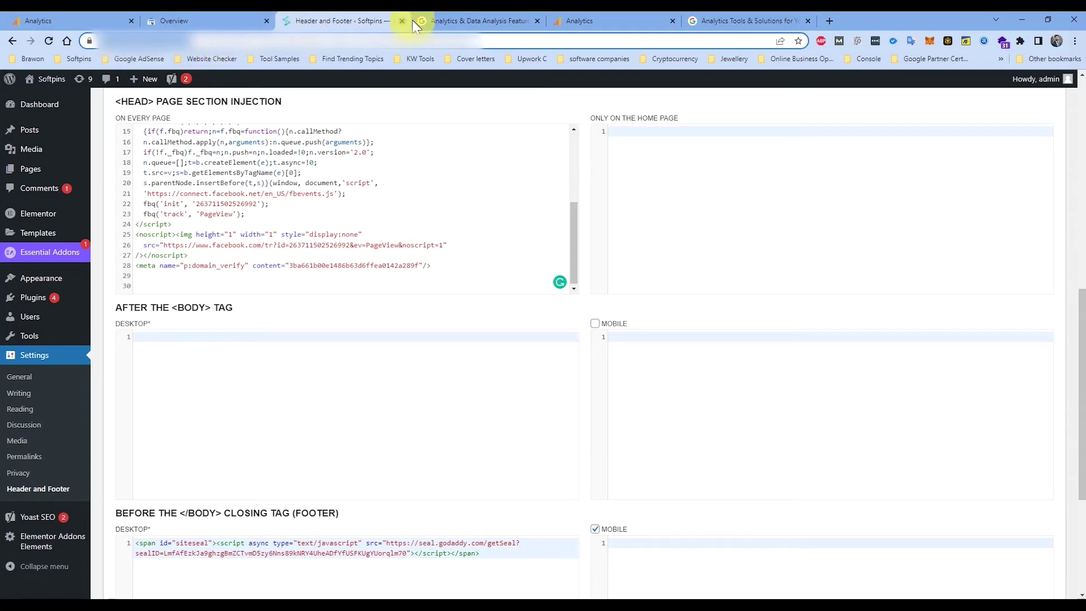
left_click(621, 12)
left_click(436, 182)
type("https://www.softpins.com/")
key("Home")
key("Delete")
key("Delete")
key("Delete")
key("Delete")
key("Delete")
key("Delete")
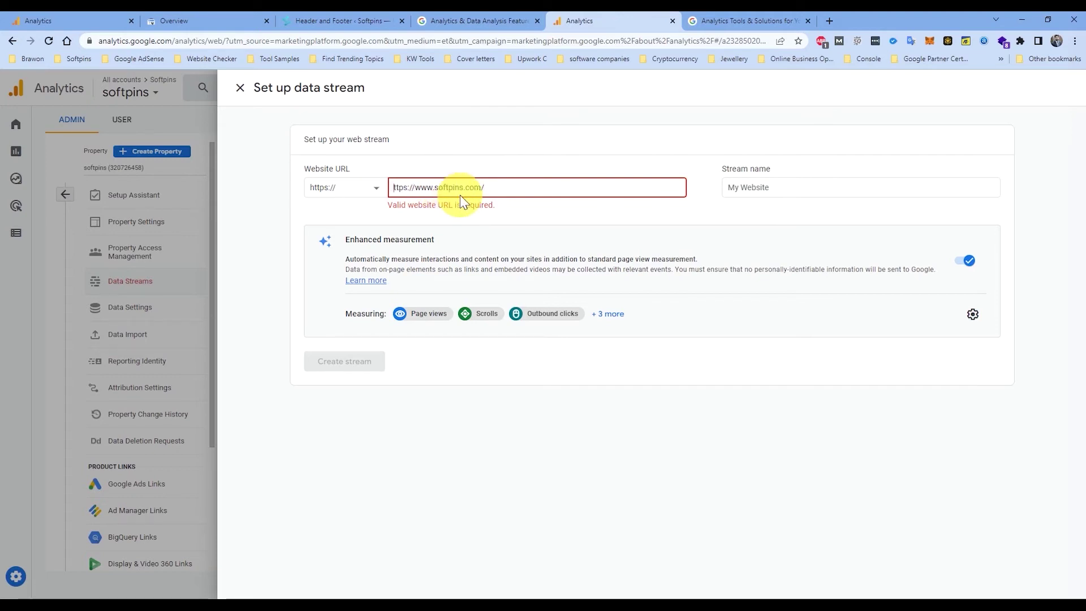
key("Delete")
key("Delete")
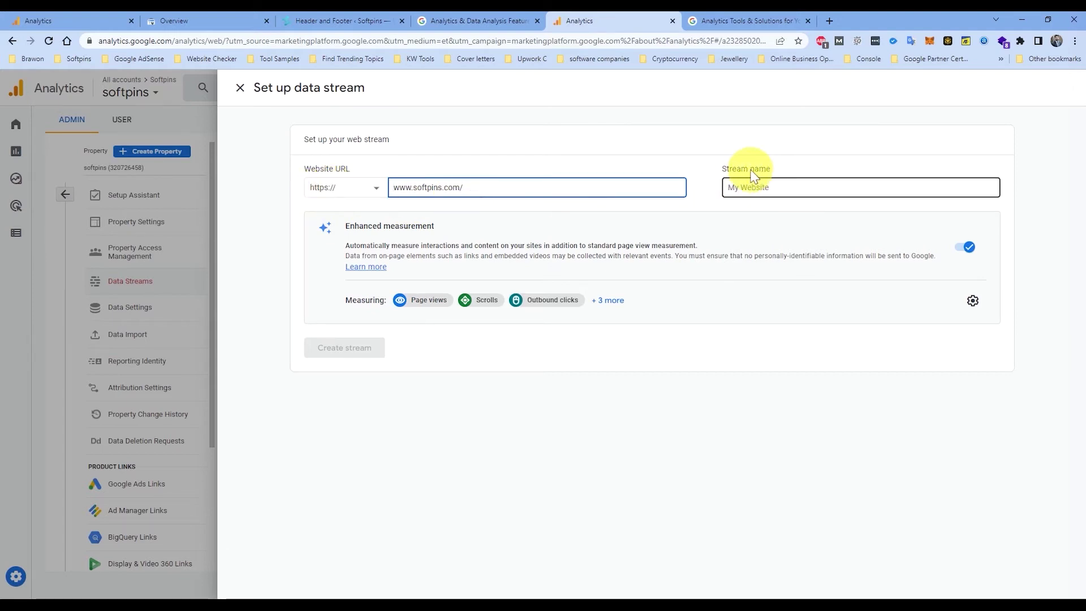
Step: Name the web stream "Softpins" and create it
left_click(750, 188)
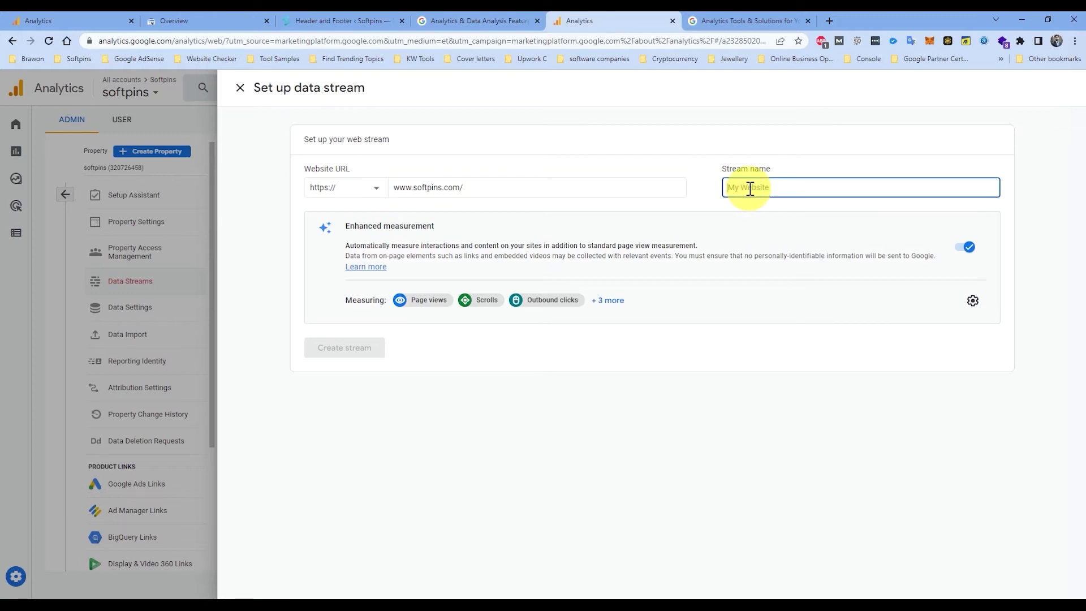
type("Softpins")
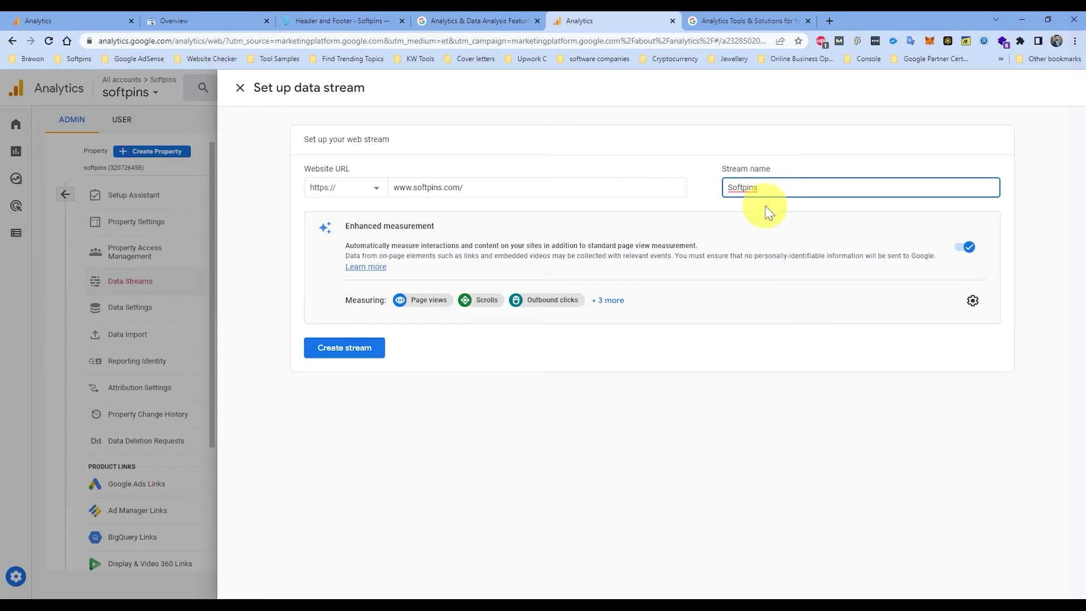
left_click(336, 347)
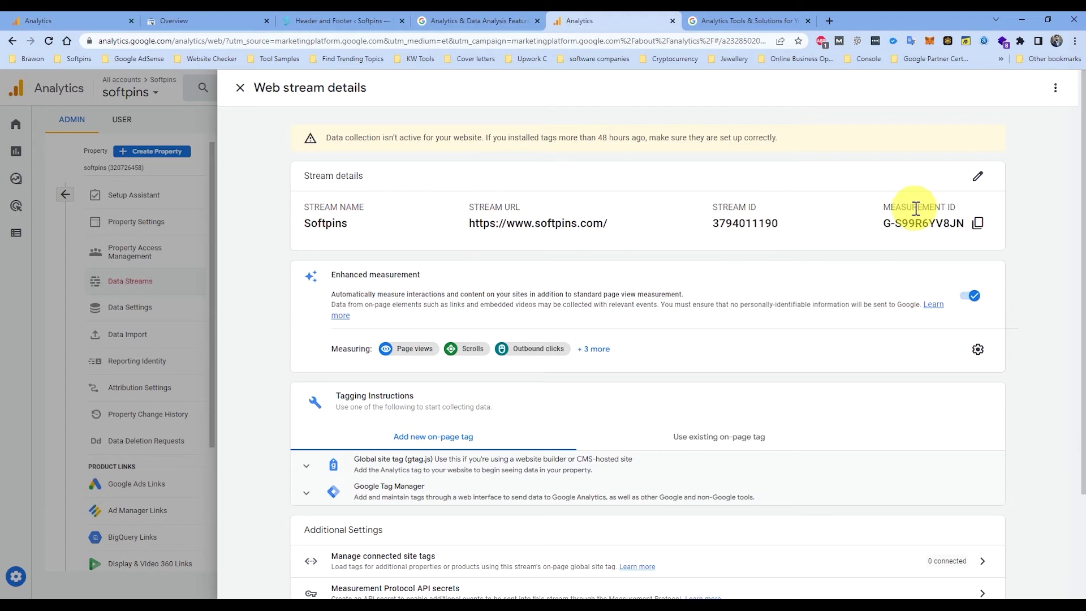
Step: Copy the new stream's Measurement ID, and copy the global site tag (gtag.js) code from its tagging instructions
left_click(977, 227)
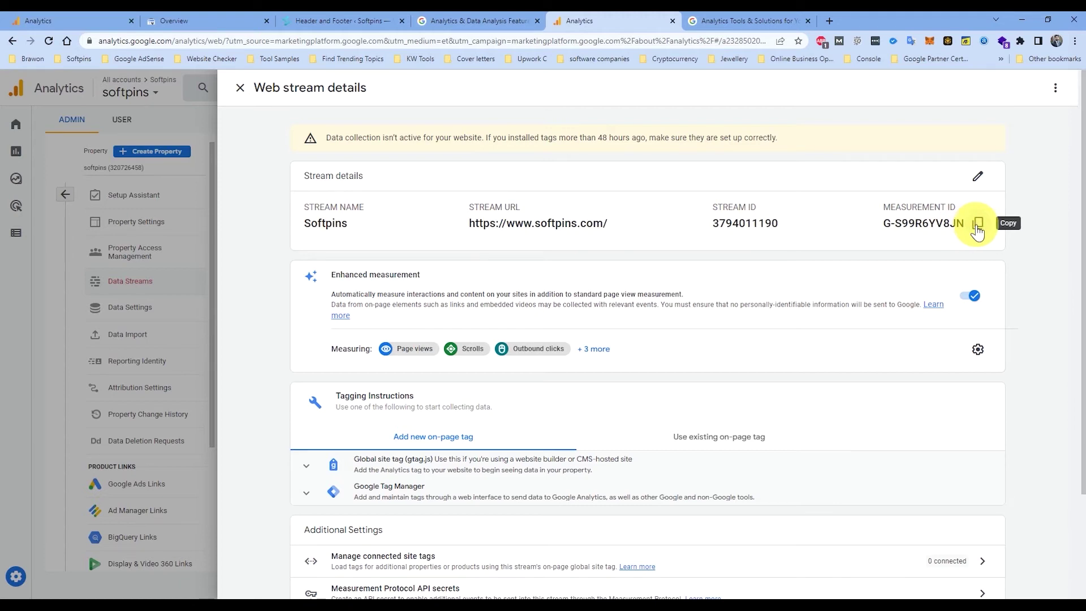
scroll(594, 314, "down", 2)
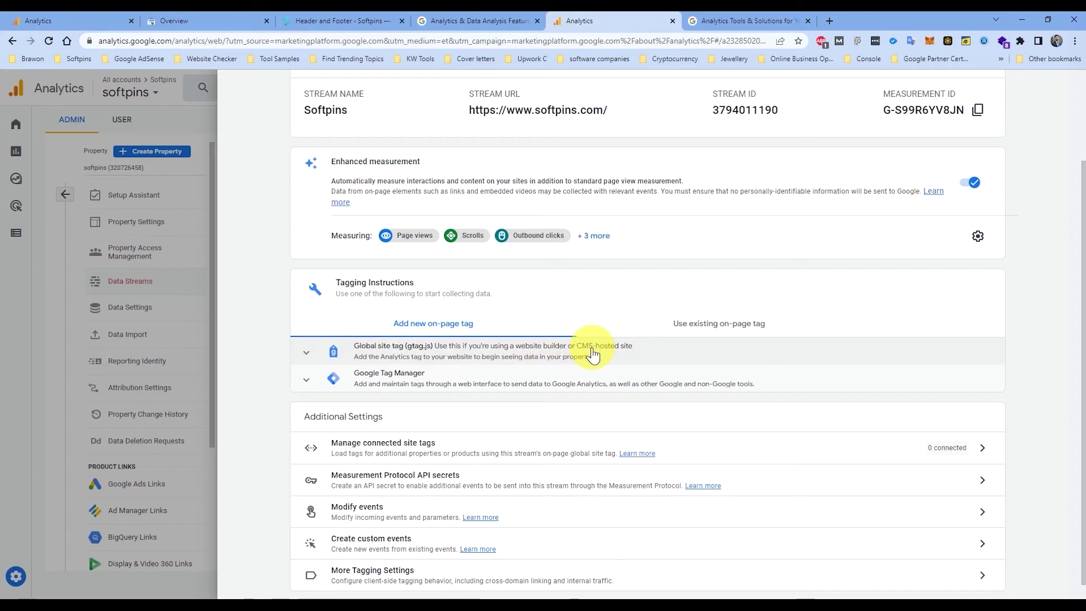
left_click(305, 353)
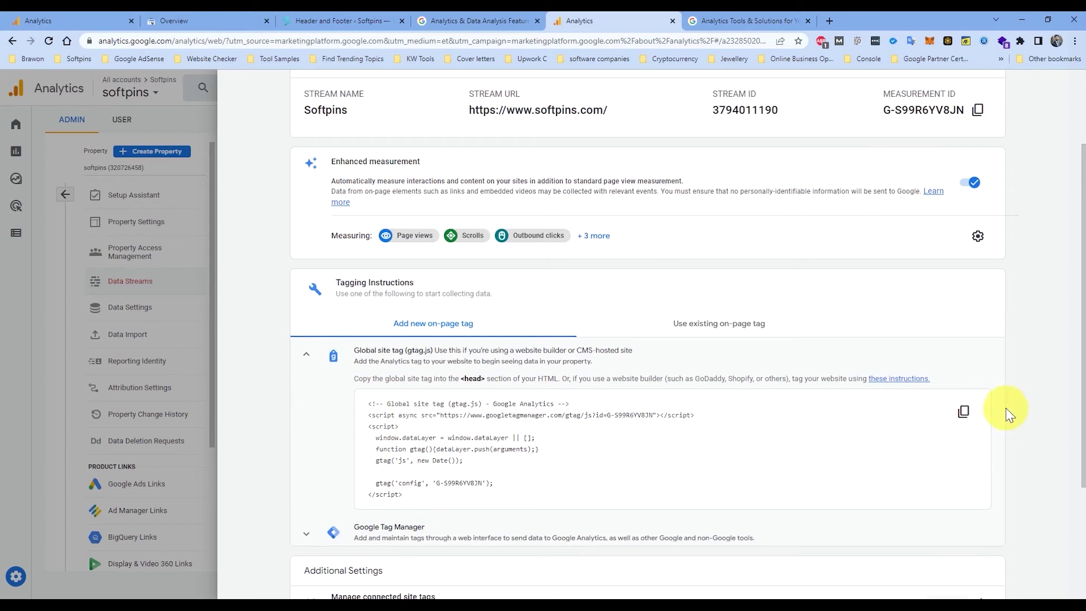
left_click(965, 413)
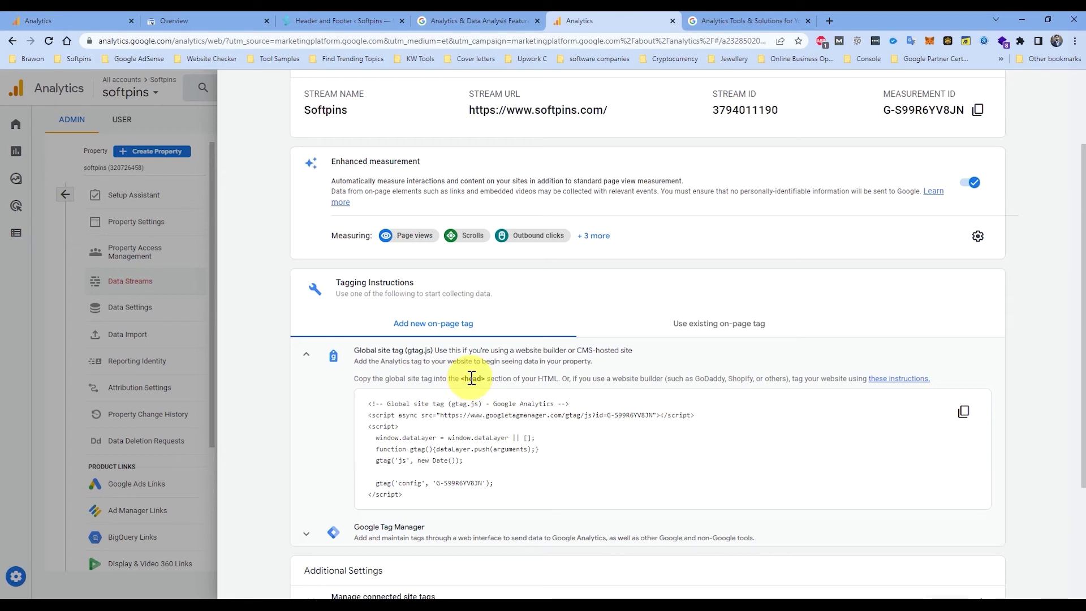
left_click(964, 413)
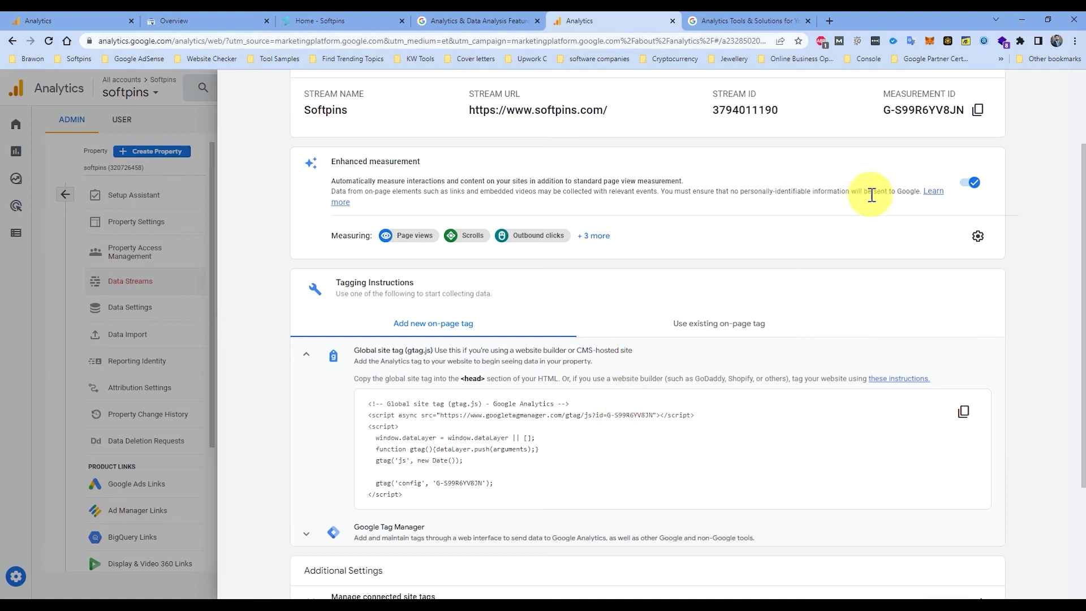
Step: Copy the Softpins stream's Measurement ID and open the source code of the softpins.com home page
left_click(978, 109)
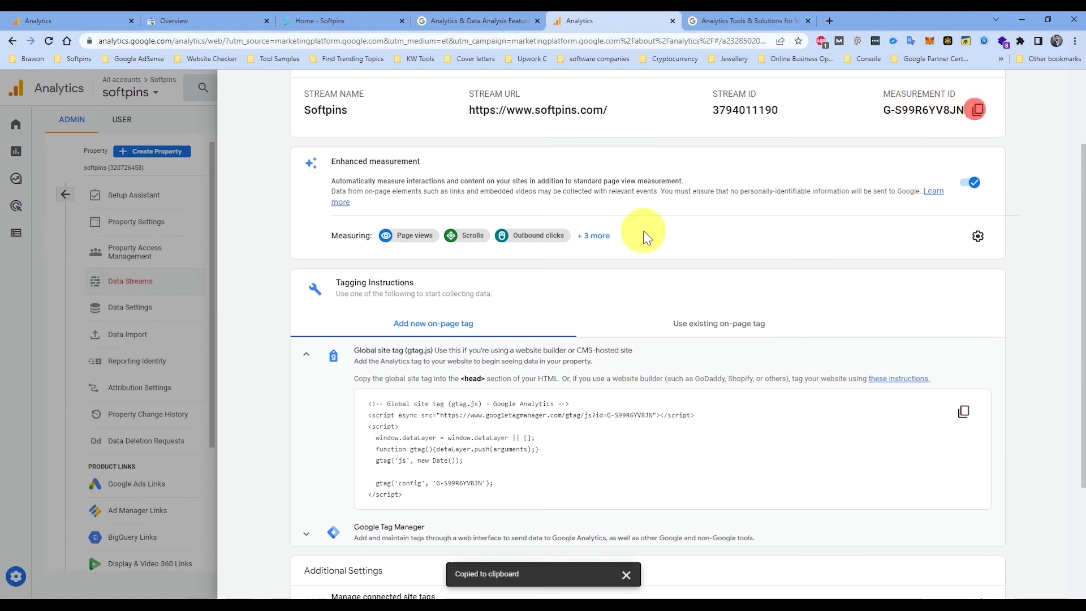
left_click(340, 24)
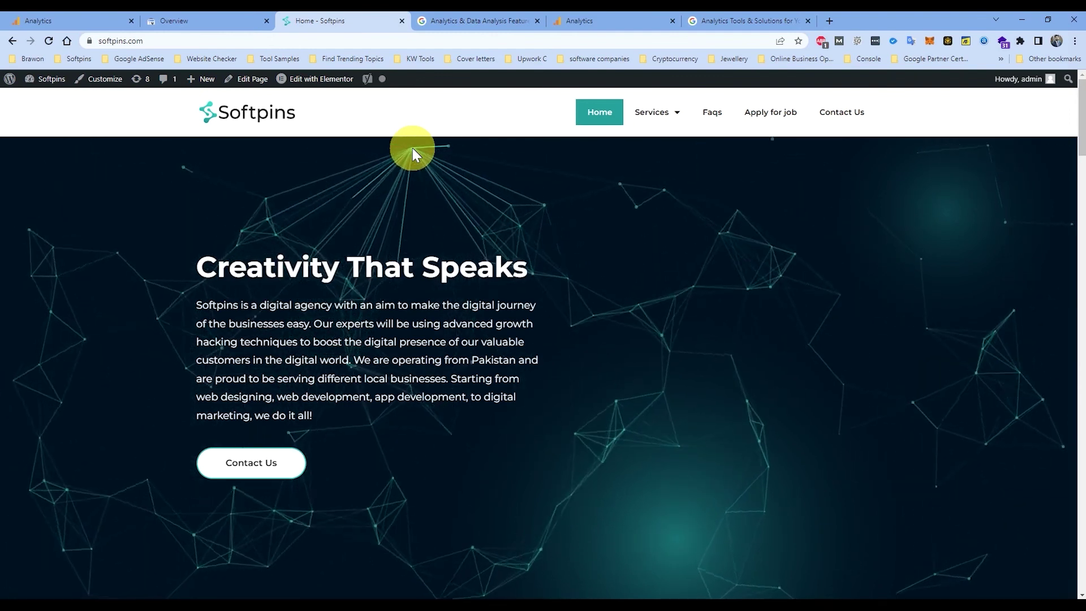
key("ctrl+u")
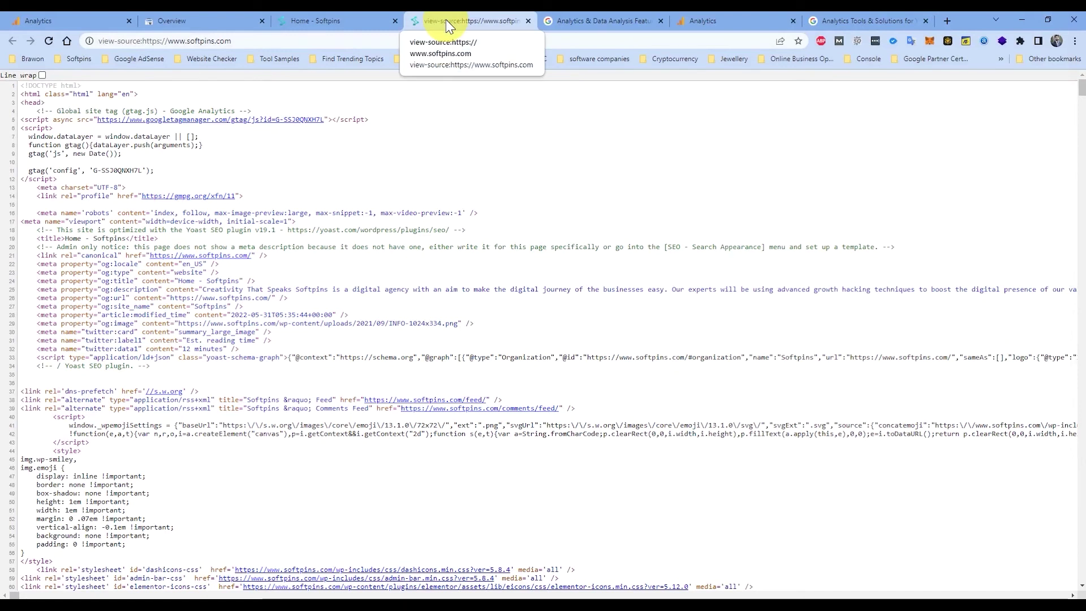
Step: Search the home page's source code for the Google Analytics measurement ID used in its gtag.js tag
key("ctrl+f")
key("ctrl+v")
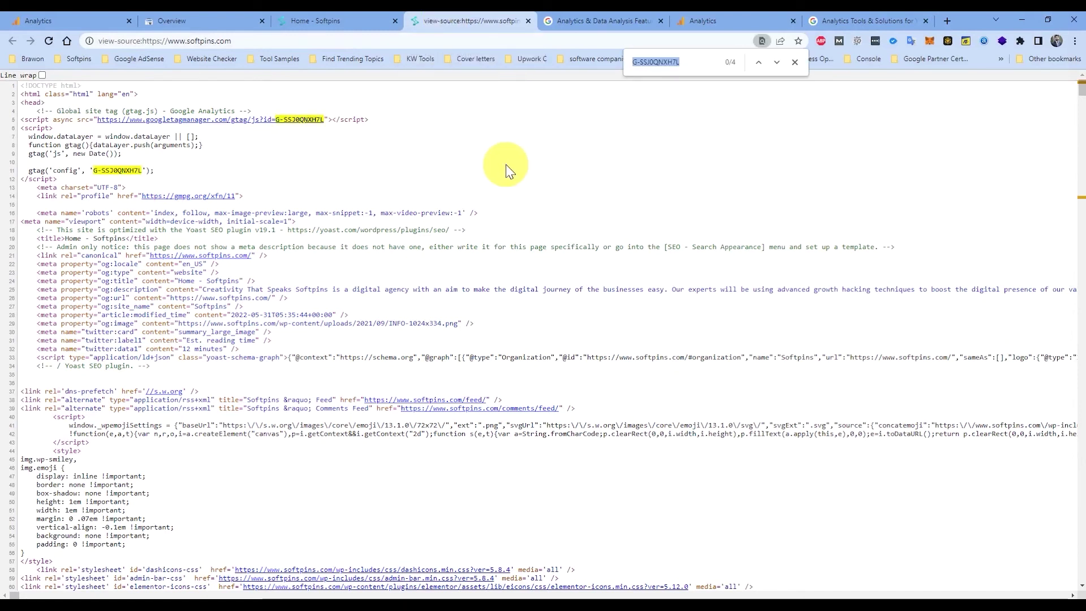
left_click(688, 62)
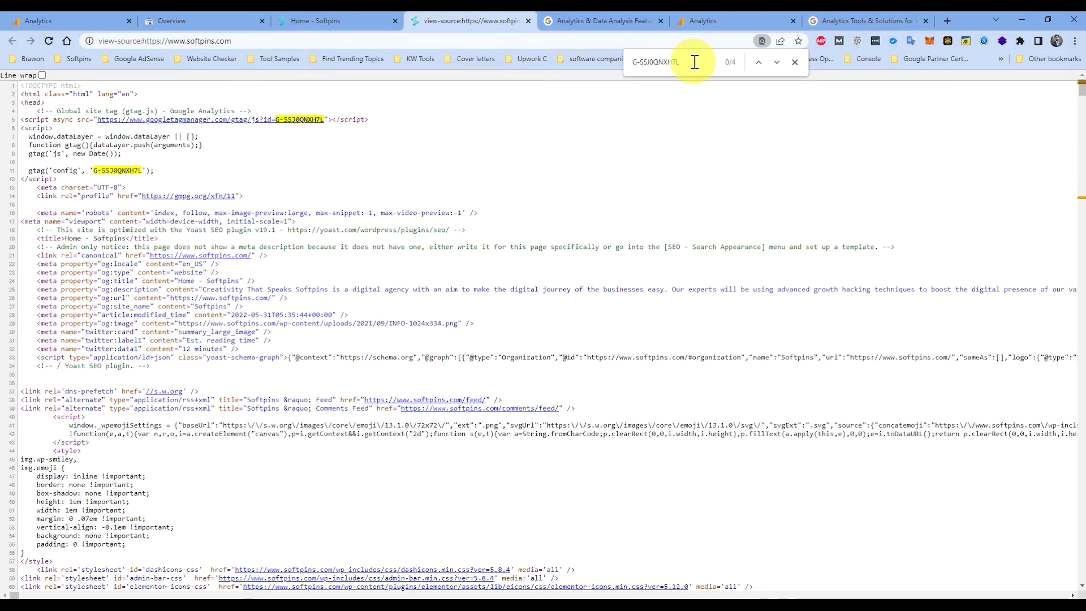
key("Return")
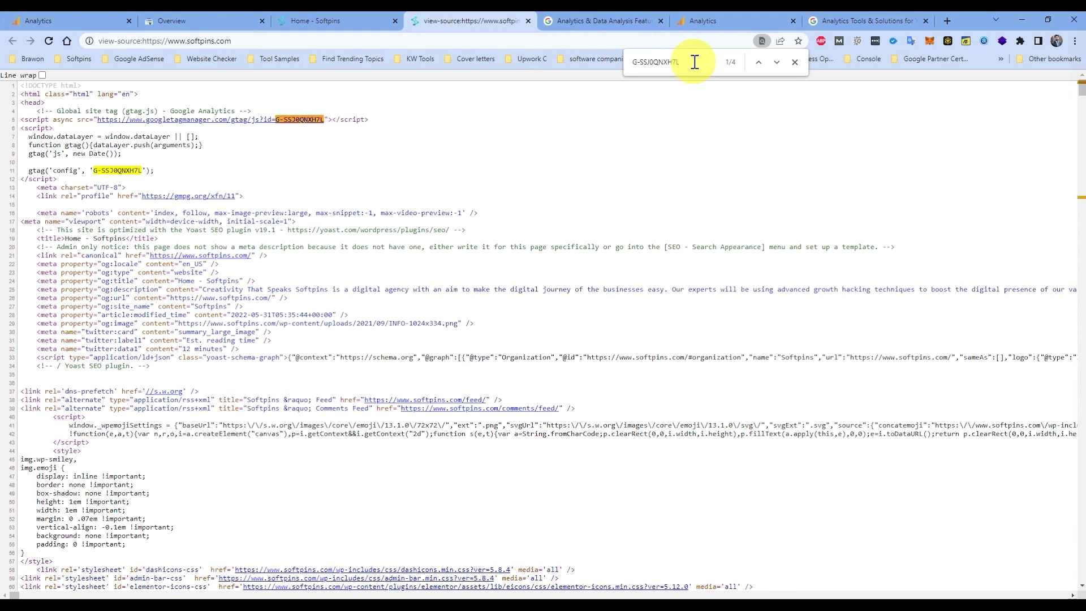